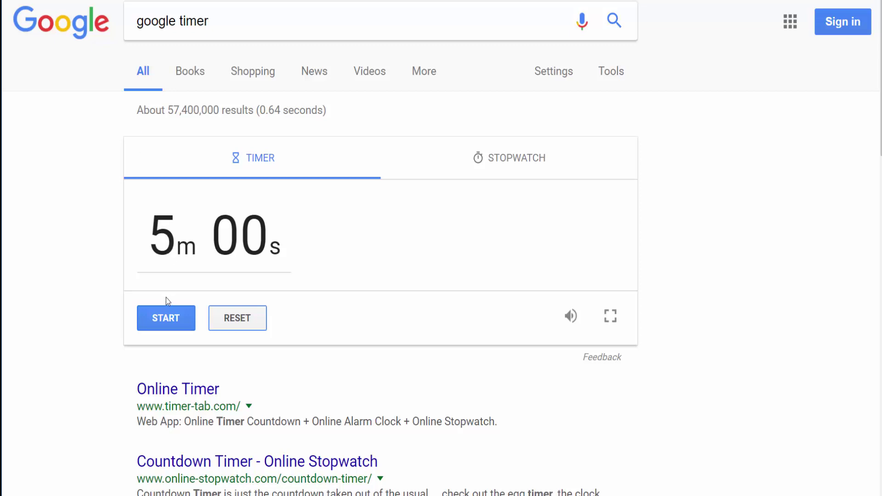
- Start the five-minute countdown on the Google Search timer
{"action": "left_click", "coordinate": [157, 327]}
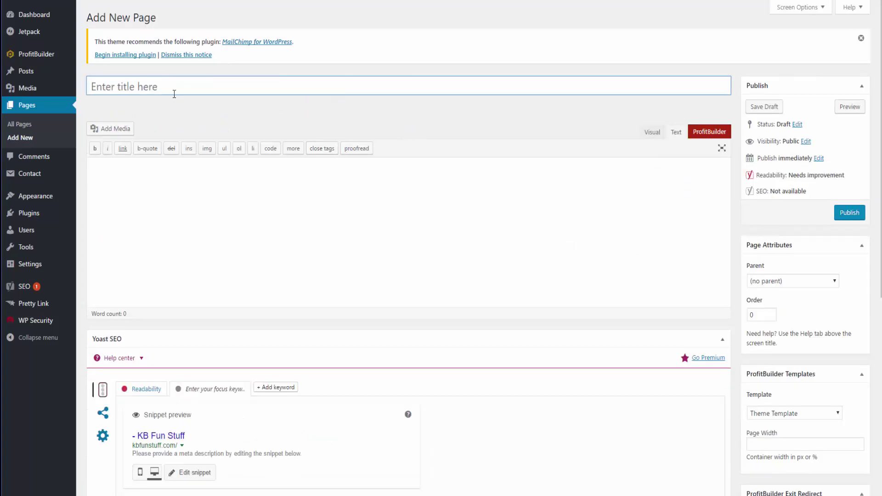
{"action": "type", "text": "5 "}
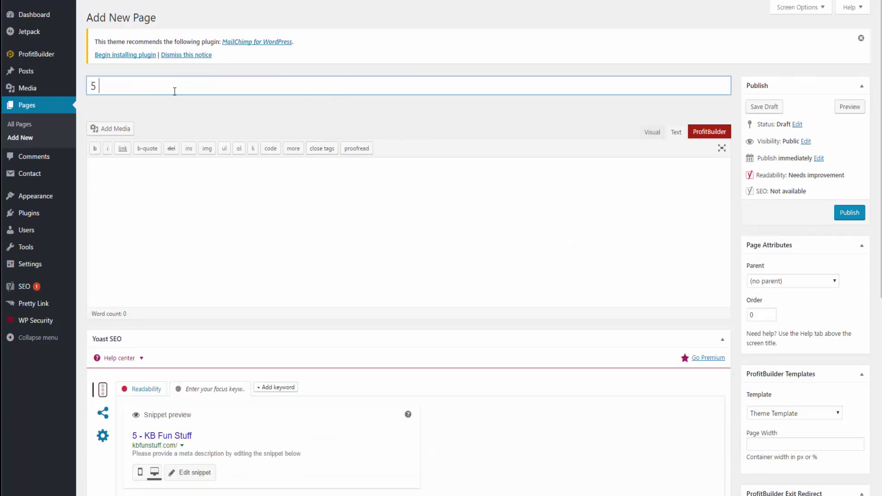
{"action": "type", "text": "minute"}
- Title the page '5 Minute Beautiful Optin Page', use the ProfitBuilder Full Width Page template, and save a draft
{"action": "key", "text": "BackSpace"}
{"action": "key", "text": "BackSpace"}
{"action": "key", "text": "BackSpace"}
{"action": "key", "text": "BackSpace"}
{"action": "key", "text": "BackSpace"}
{"action": "key", "text": "BackSpace"}
{"action": "type", "text": "Minute Beautiful Optin O"}
{"action": "key", "text": "BackSpace"}
{"action": "type", "text": "Page"}
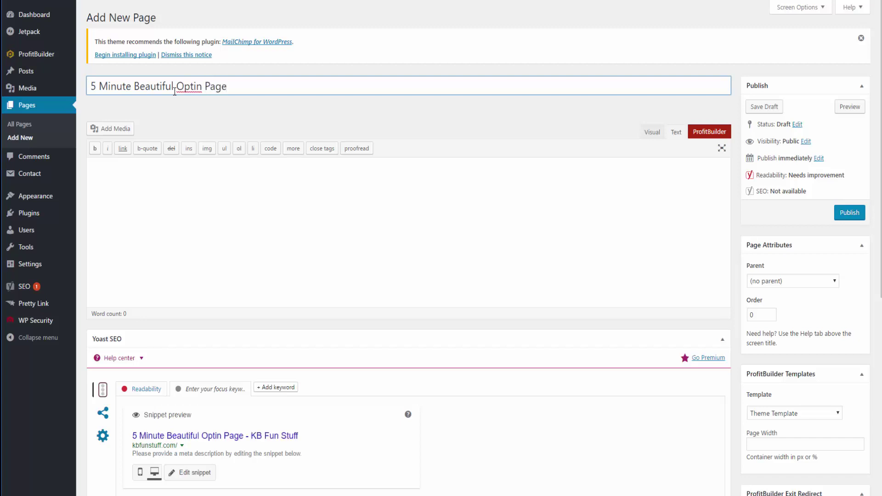
{"action": "left_click", "coordinate": [802, 416]}
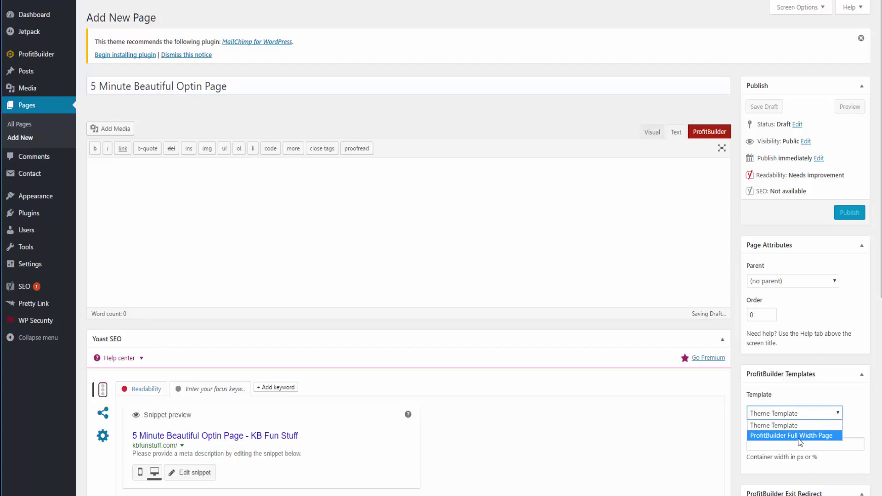
{"action": "left_click", "coordinate": [800, 435]}
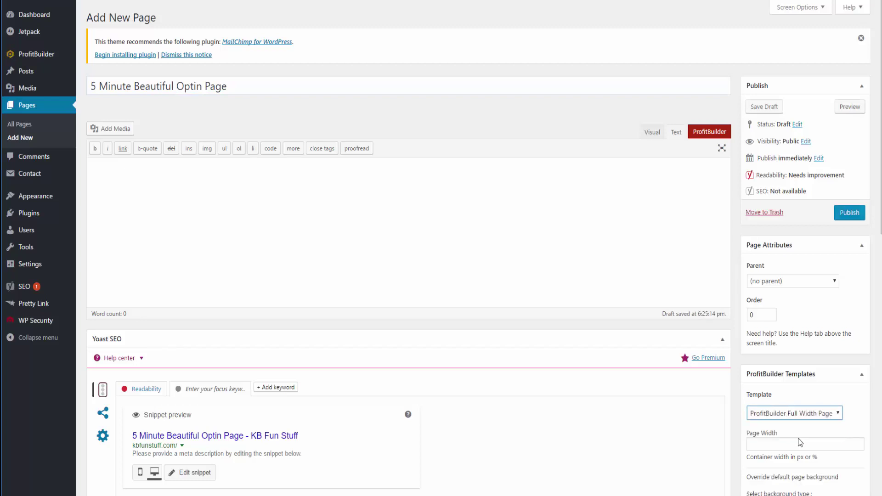
{"action": "left_click", "coordinate": [764, 107]}
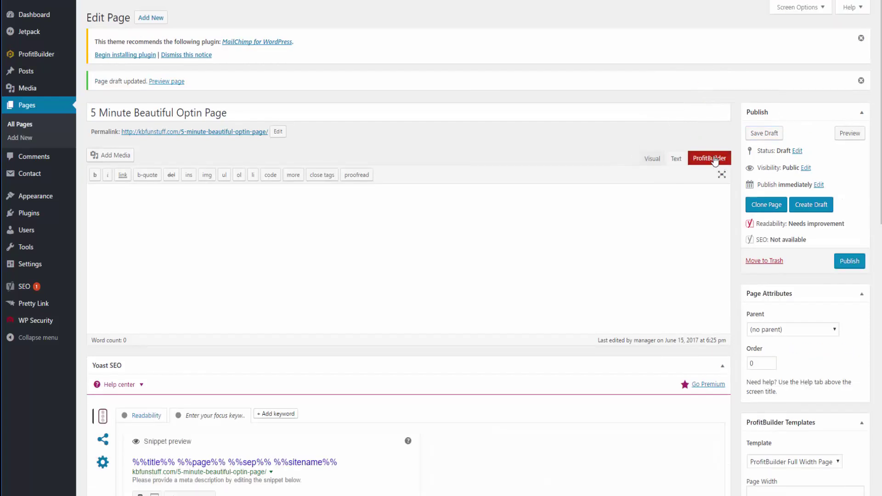
- Load the Free Checklist 2 Opt-In template into the ProfitBuilder editor
{"action": "left_click", "coordinate": [715, 159]}
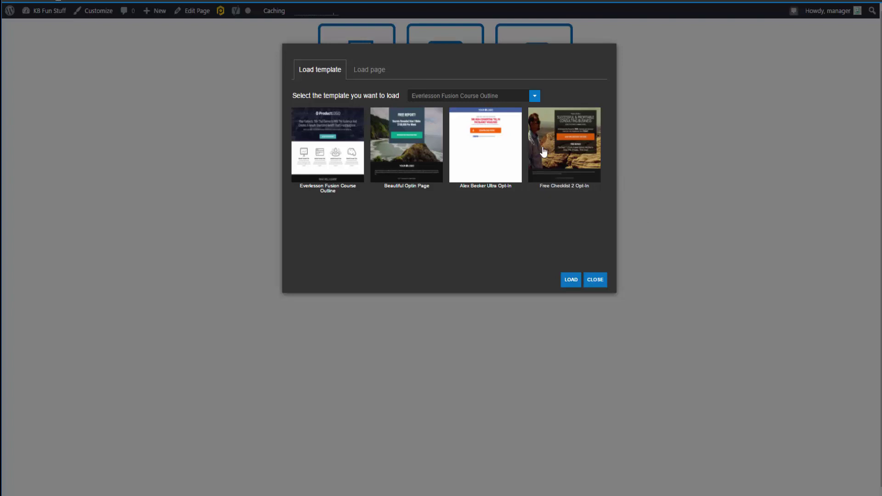
{"action": "left_click", "coordinate": [558, 146]}
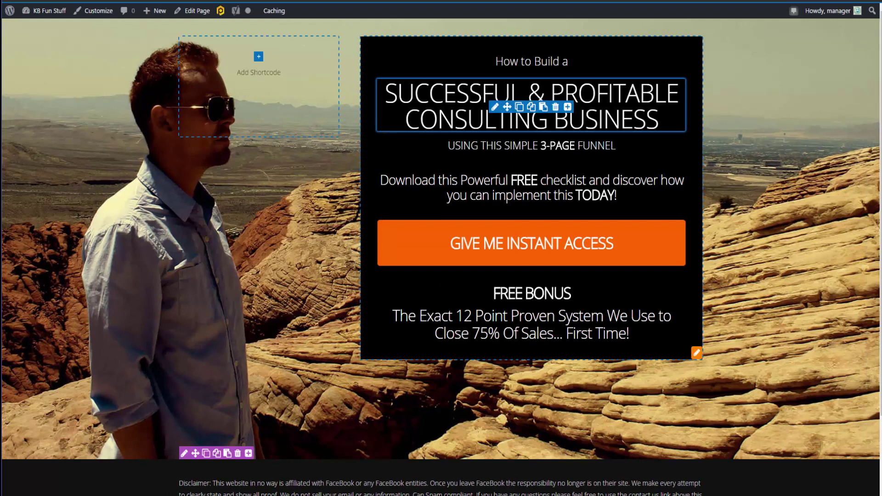
{"action": "mouse_move", "coordinate": [530, 62]}
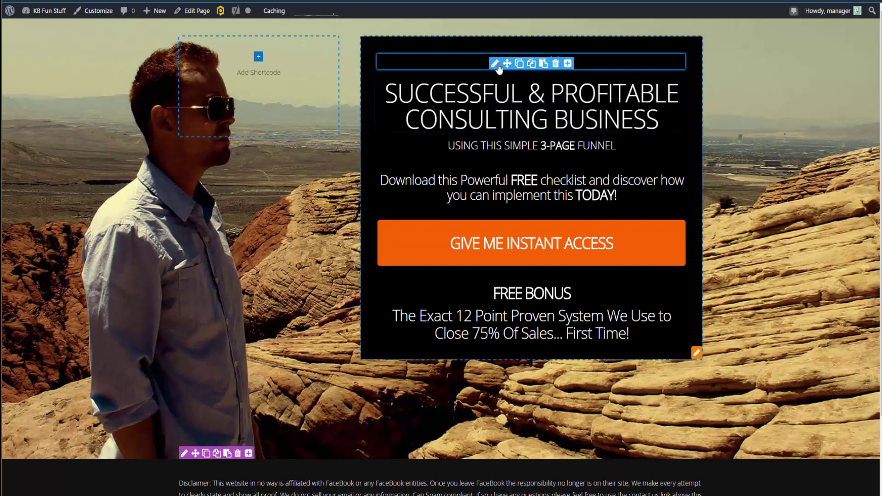
- Change the main headline to 'Beautiful Optin Landing Page' and shrink it from 52px to 40px
{"action": "left_click", "coordinate": [494, 64]}
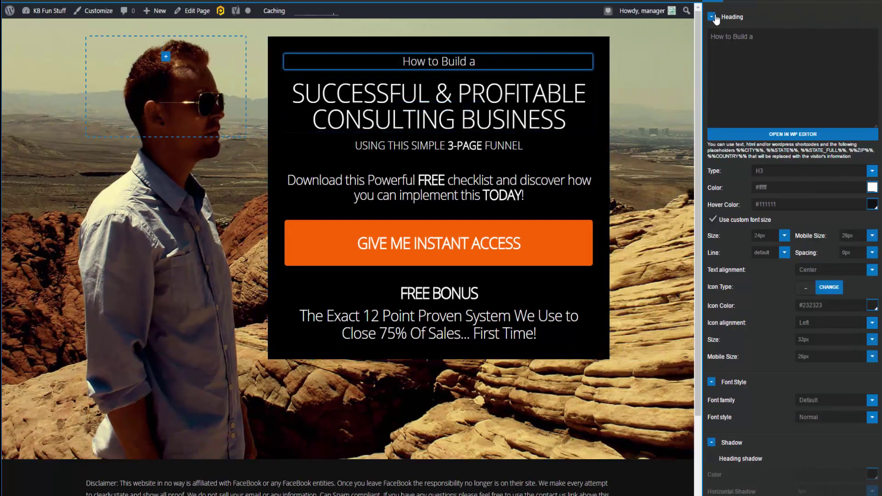
{"action": "mouse_move", "coordinate": [438, 105]}
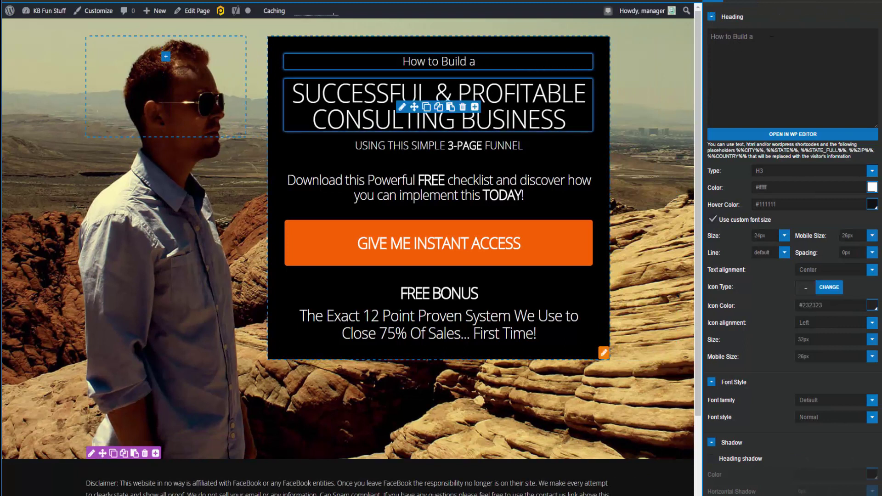
{"action": "left_click", "coordinate": [407, 109]}
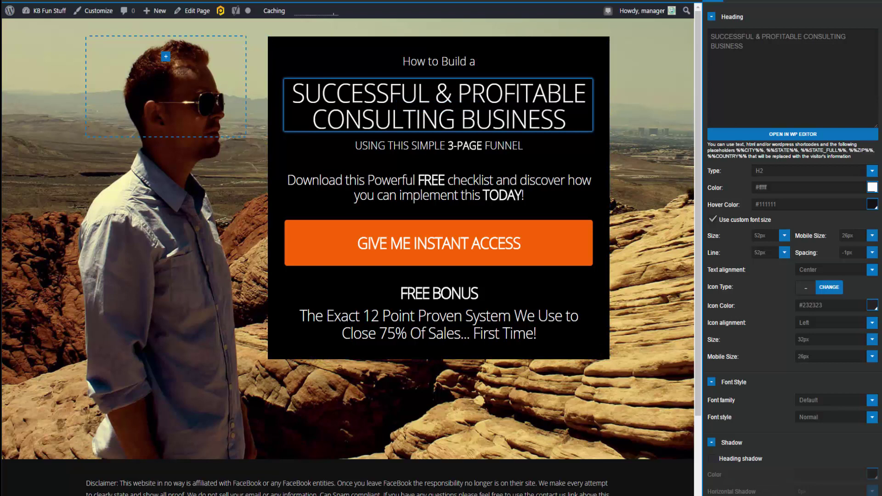
{"action": "key", "text": "ctrl+a"}
{"action": "type", "text": "BEAUTIFUL OPTIN LANDING PAGE"}
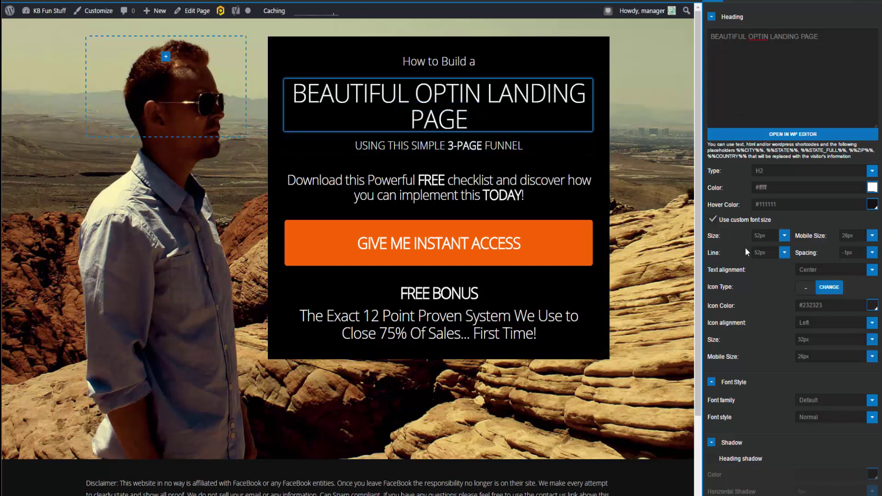
{"action": "left_click", "coordinate": [777, 233]}
{"action": "left_click_drag", "start_coordinate": [772, 257], "coordinate": [751, 257]}
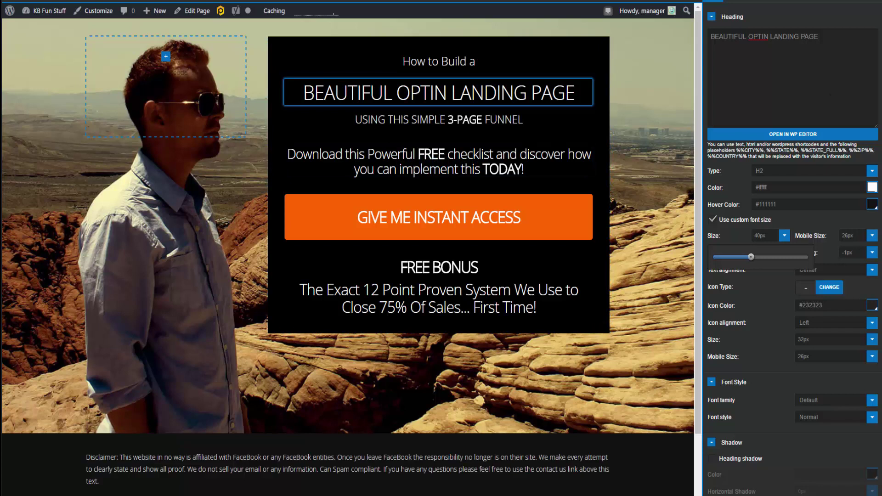
- Replace the subheading text with 'In 5 Minutes or Less'
{"action": "mouse_move", "coordinate": [438, 146]}
{"action": "left_click", "coordinate": [402, 122]}
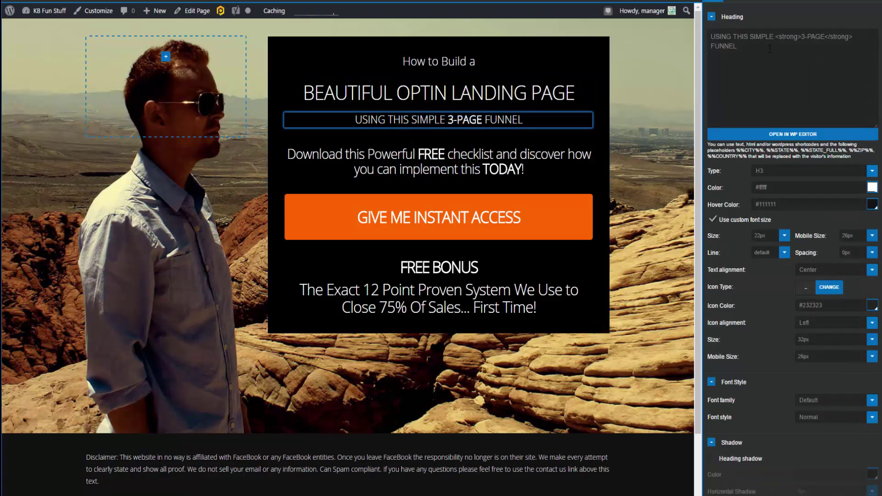
{"action": "key", "text": "ctrl+a"}
{"action": "type", "text": "IN 5 MINUTES OR LESS"}
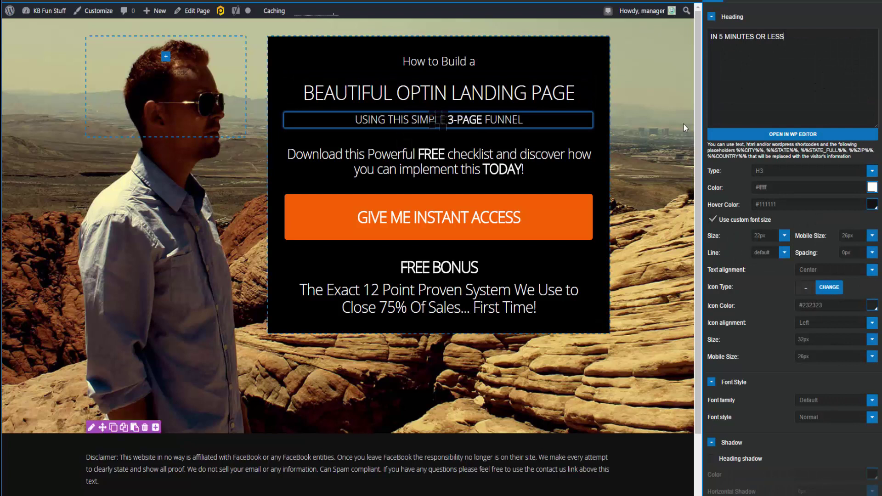
{"action": "left_click", "coordinate": [621, 149]}
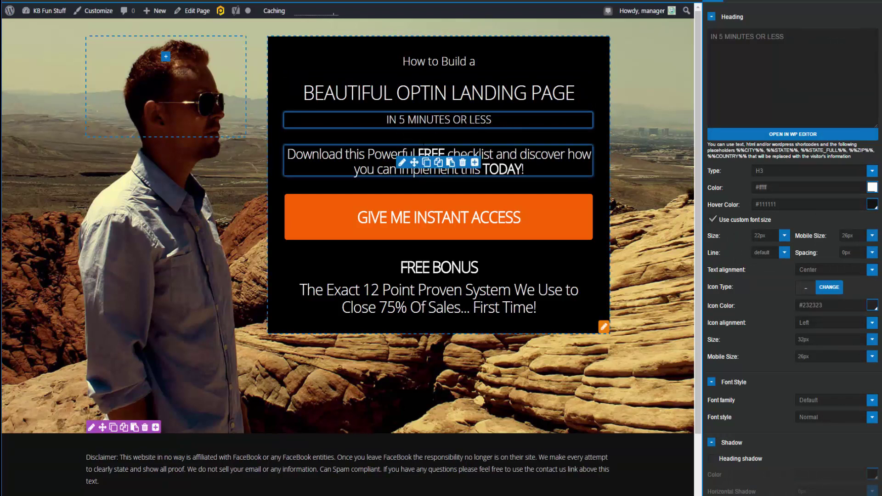
- Change the paragraph's 'Download' to 'Watch' and 'checklist' to 'video'
{"action": "left_click", "coordinate": [441, 166]}
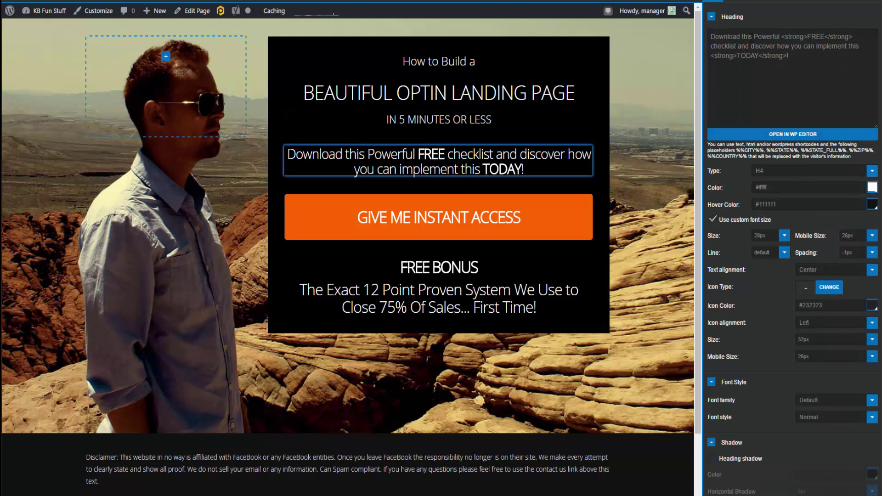
{"action": "double_click", "coordinate": [724, 46]}
{"action": "double_click", "coordinate": [714, 36]}
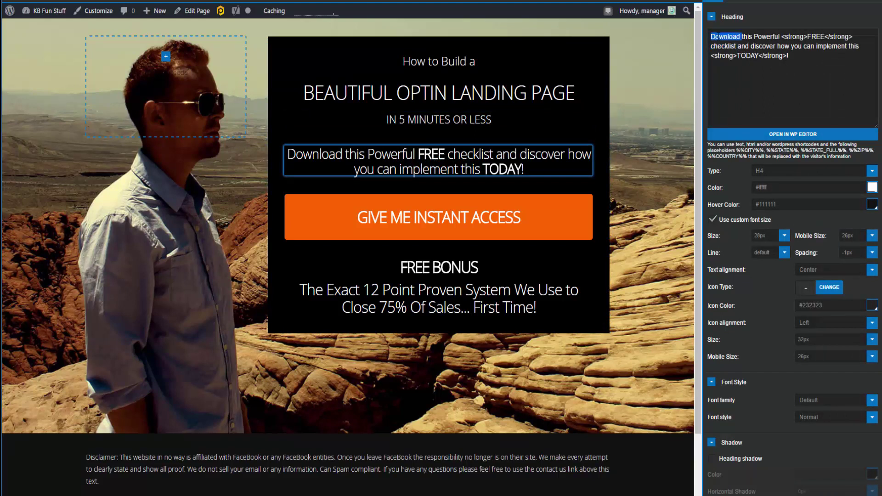
{"action": "type", "text": "Watch"}
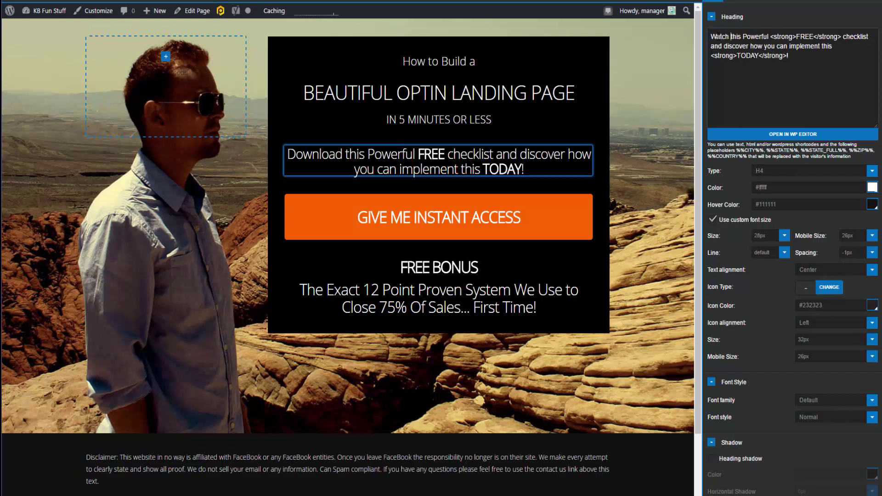
{"action": "double_click", "coordinate": [865, 37]}
{"action": "type", "text": "video"}
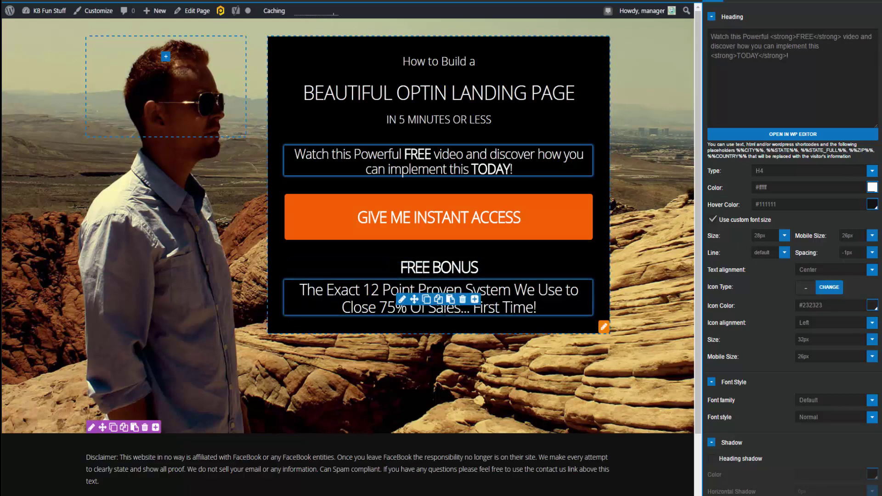
{"action": "mouse_move", "coordinate": [414, 302]}
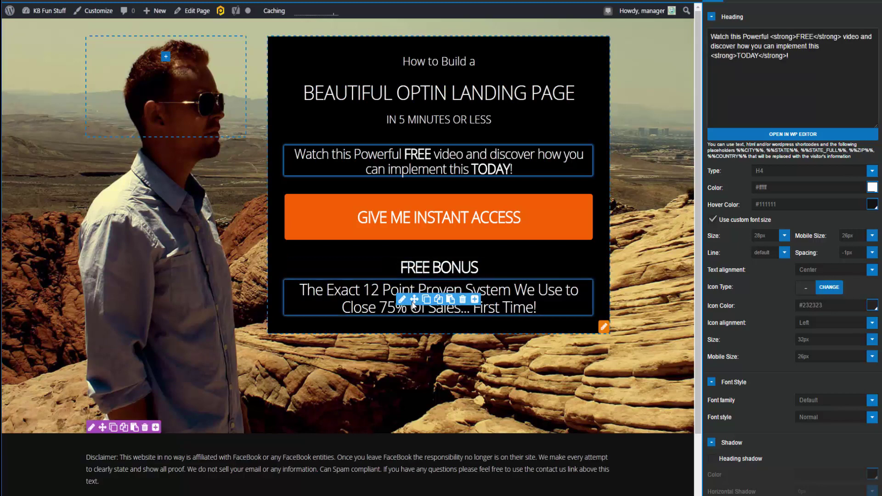
- Make the bonus line the Step-By-Step Checklist text at 22px, then test the popup
{"action": "left_click", "coordinate": [406, 307]}
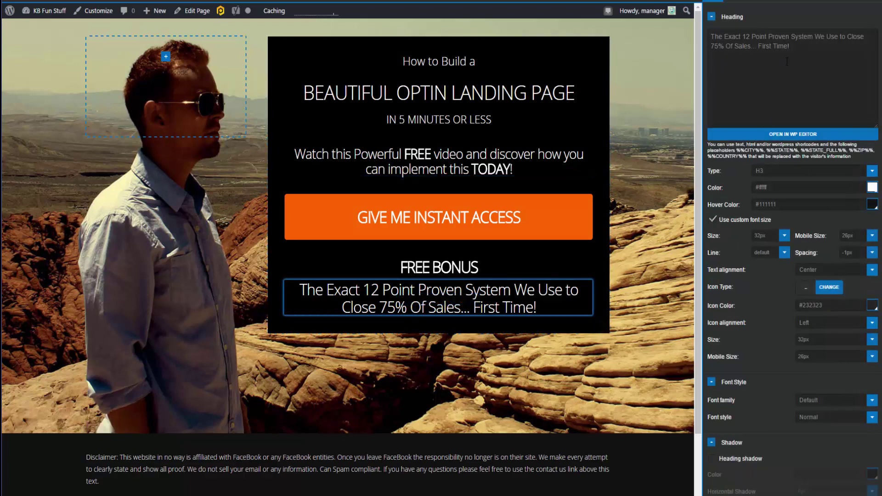
{"action": "type", "text": "The Step-By-Step Checklist To Ensure You Can Do This Easily!"}
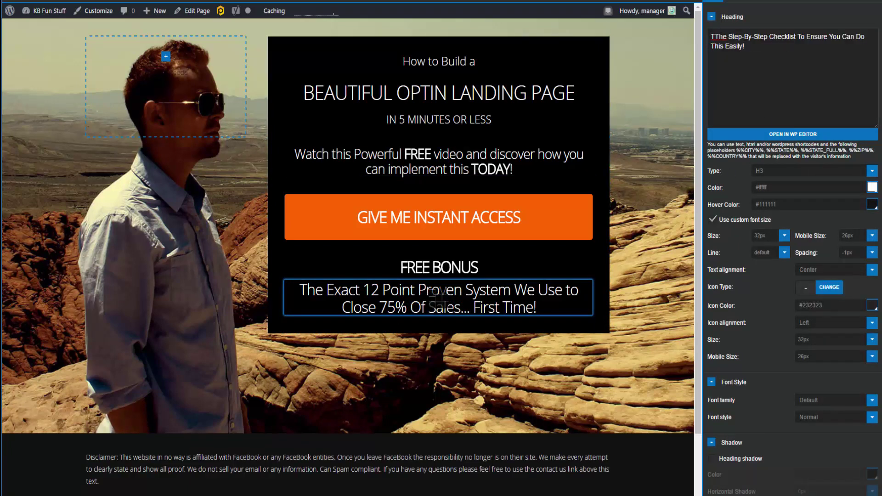
{"action": "key", "text": "BackSpace"}
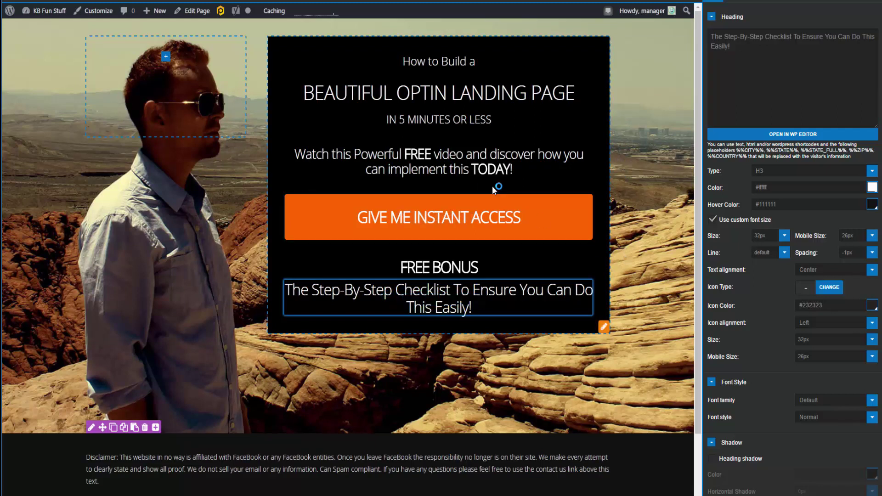
{"action": "left_click", "coordinate": [784, 235]}
{"action": "left_click_drag", "start_coordinate": [743, 257], "coordinate": [734, 259]}
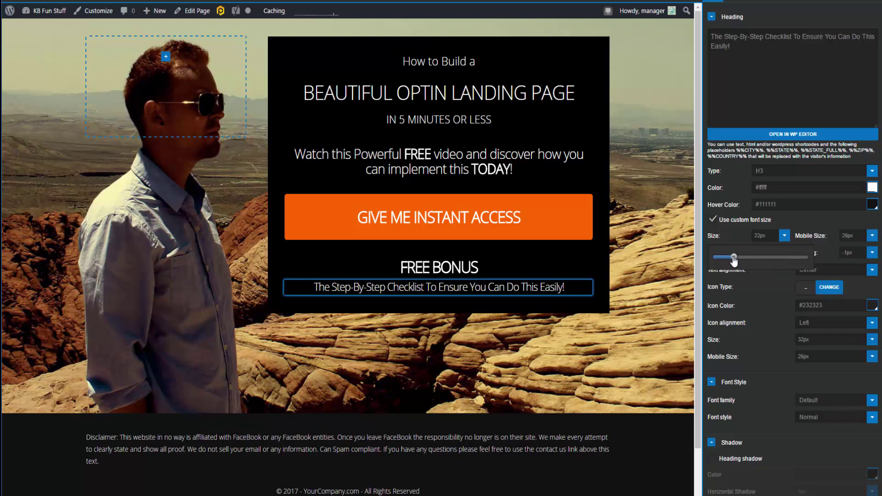
{"action": "mouse_move", "coordinate": [438, 217]}
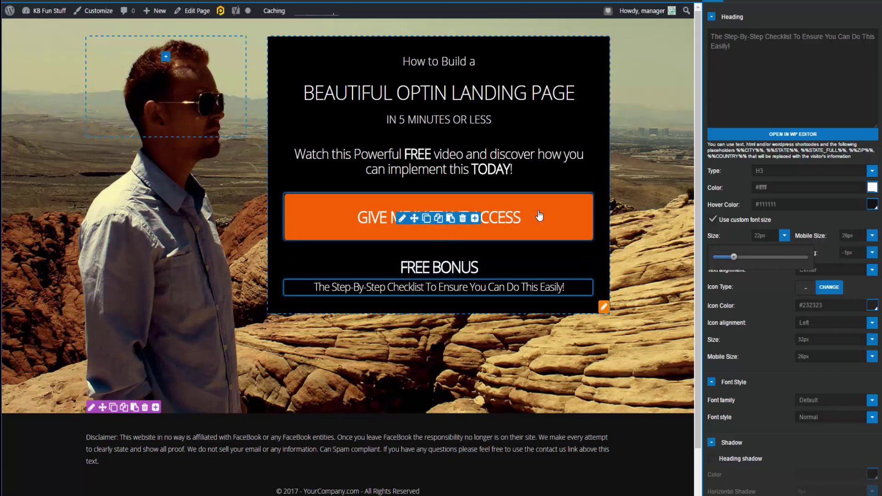
{"action": "left_click", "coordinate": [543, 204]}
{"action": "left_click", "coordinate": [558, 184]}
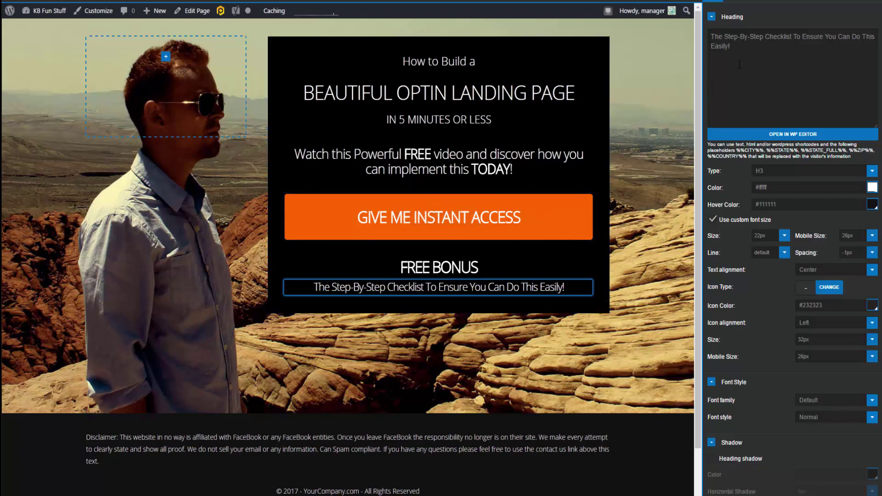
- Paste the opt-in form HTML and map email to email1 and name to mc-firstname
{"action": "left_click", "coordinate": [397, 219]}
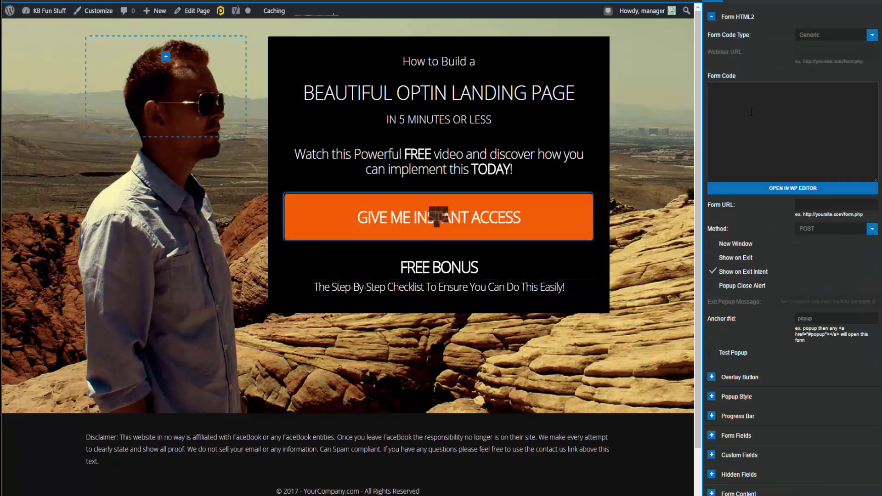
{"action": "key", "text": "ctrl+v"}
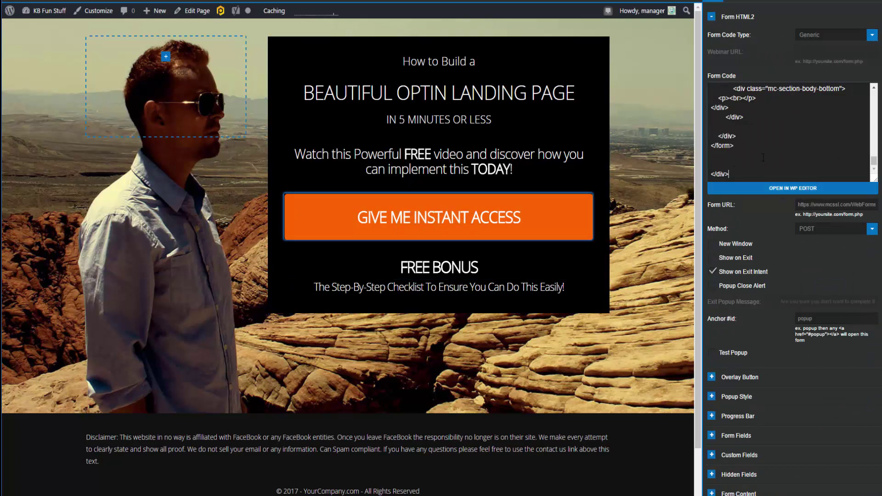
{"action": "scroll", "coordinate": [768, 263], "scroll_direction": "down", "scroll_amount": 5}
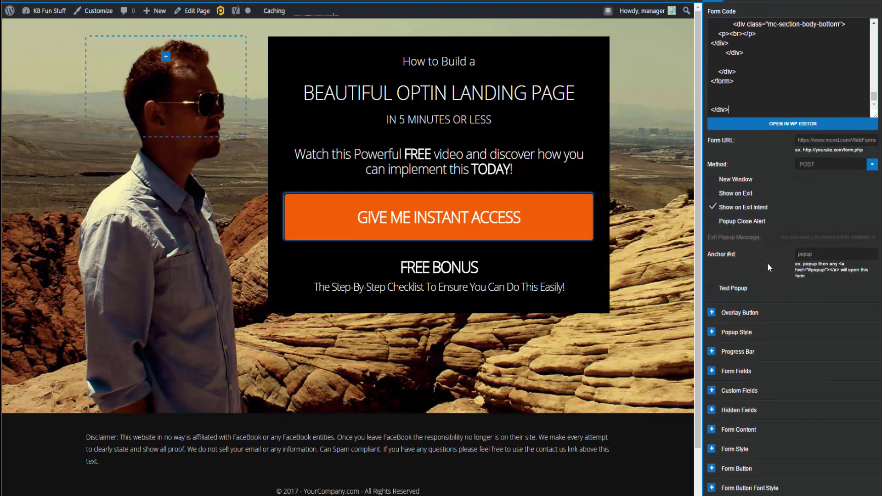
{"action": "scroll", "coordinate": [767, 263], "scroll_direction": "down", "scroll_amount": 1}
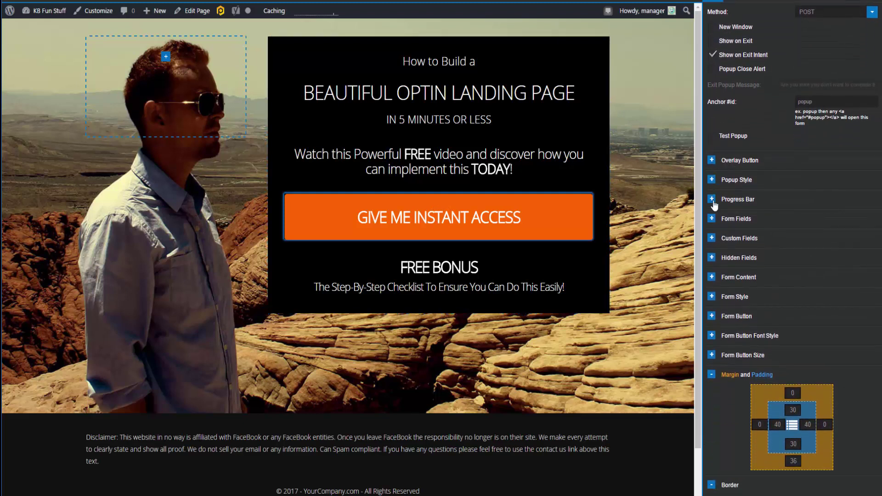
{"action": "left_click", "coordinate": [715, 219]}
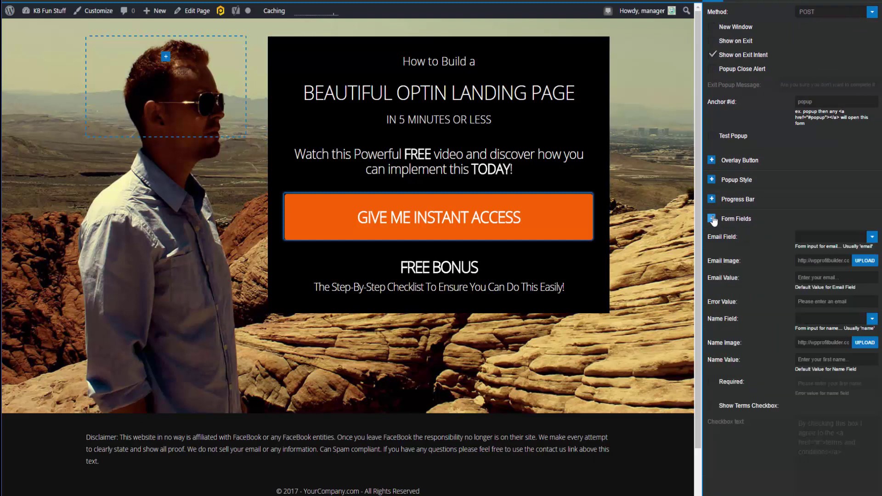
{"action": "left_click", "coordinate": [873, 237]}
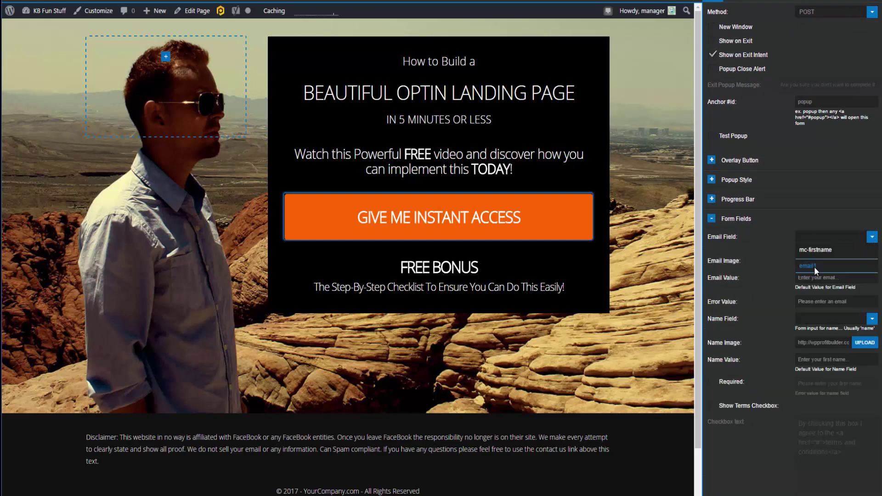
{"action": "left_click", "coordinate": [813, 272]}
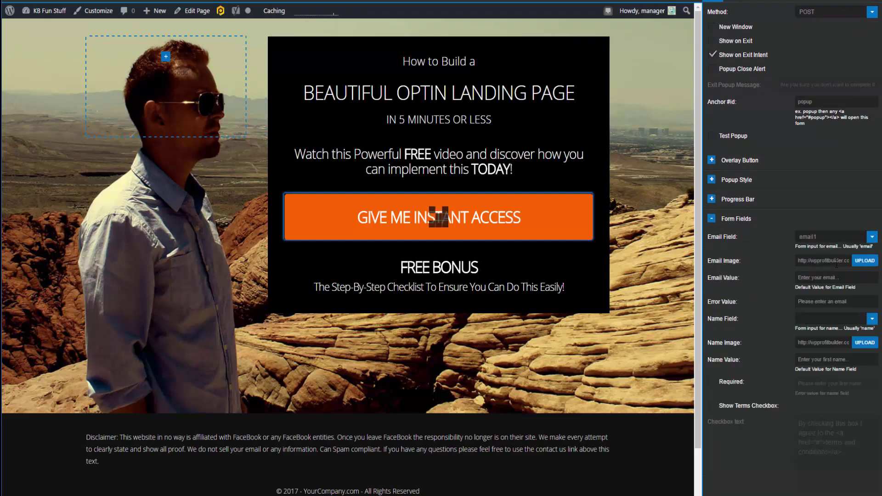
{"action": "left_click", "coordinate": [872, 322]}
{"action": "left_click", "coordinate": [851, 351]}
- Turn off the two extra custom fields and preview the popup without them
{"action": "left_click", "coordinate": [568, 212]}
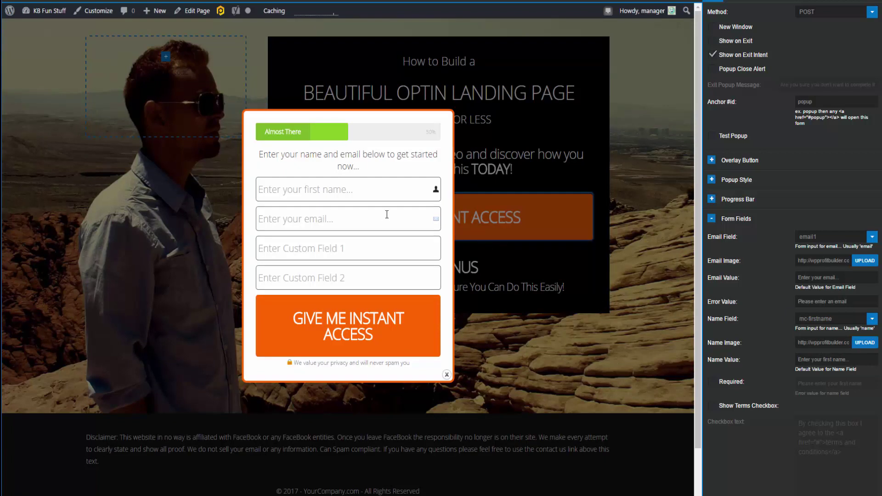
{"action": "left_click", "coordinate": [682, 293]}
{"action": "scroll", "coordinate": [803, 271], "scroll_direction": "down", "scroll_amount": 6}
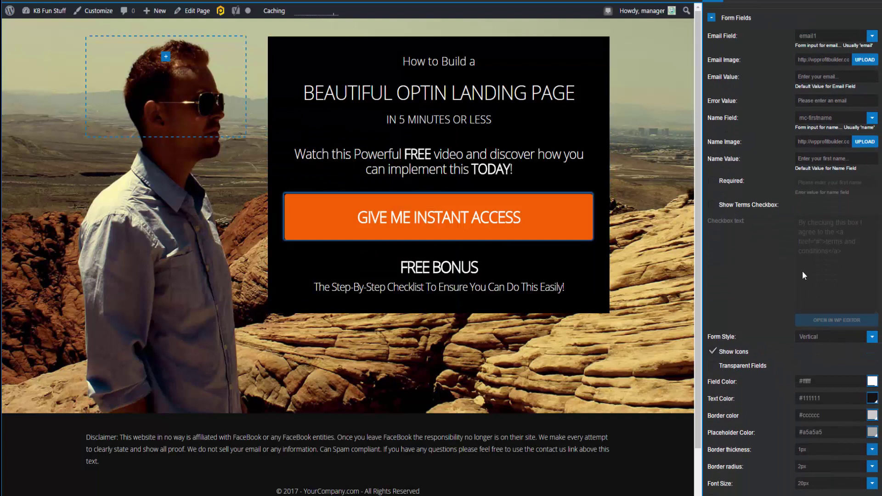
{"action": "scroll", "coordinate": [799, 275], "scroll_direction": "down", "scroll_amount": 3}
{"action": "scroll", "coordinate": [790, 277], "scroll_direction": "down", "scroll_amount": 3}
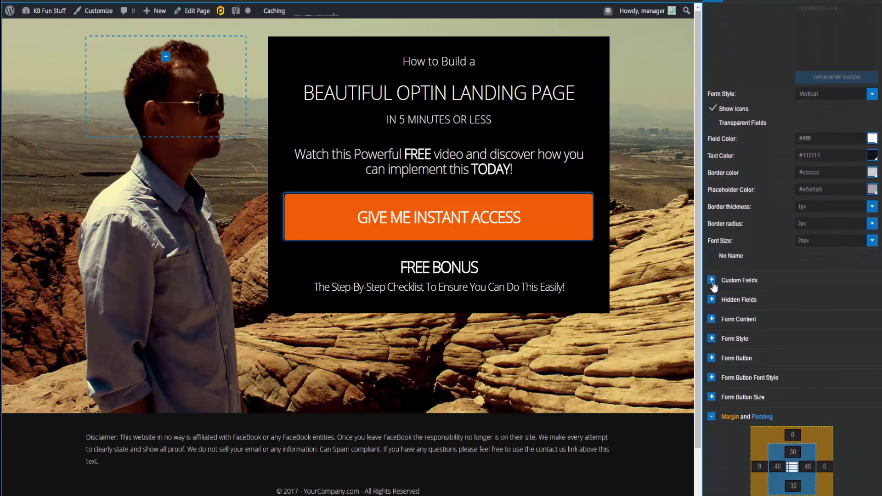
{"action": "left_click", "coordinate": [712, 280]}
{"action": "left_click", "coordinate": [712, 296]}
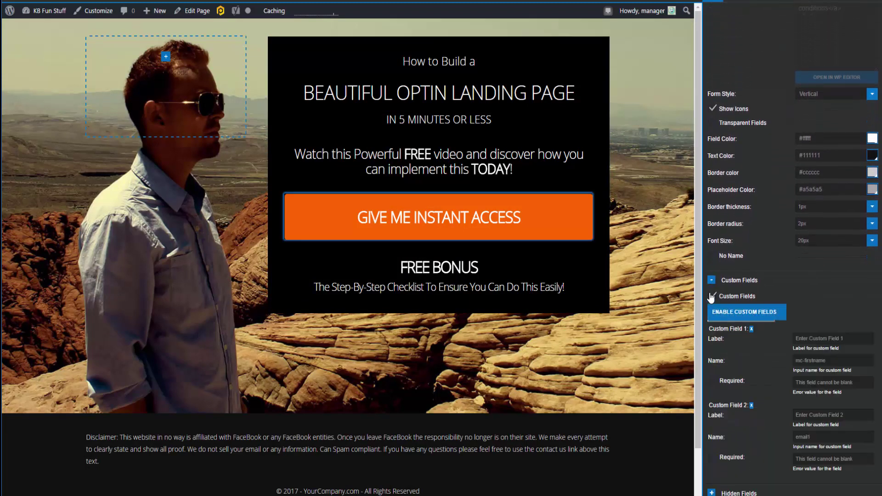
{"action": "left_click", "coordinate": [550, 219]}
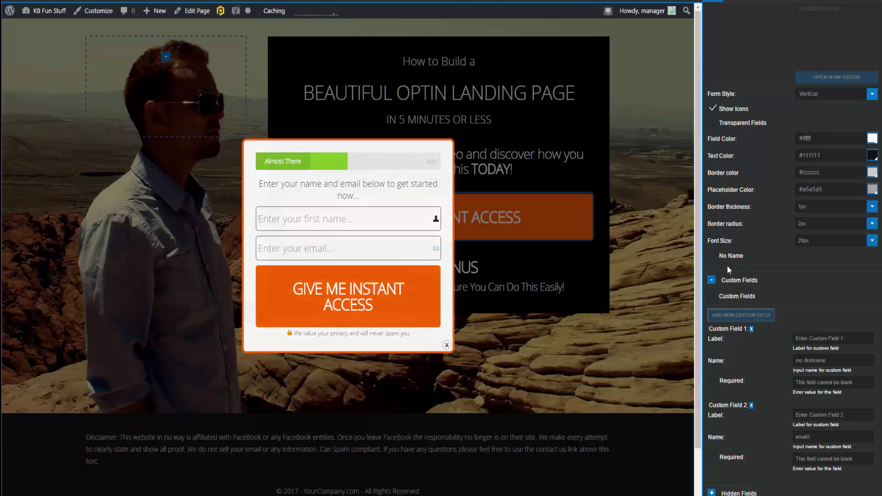
{"action": "scroll", "coordinate": [751, 288], "scroll_direction": "down", "scroll_amount": 5}
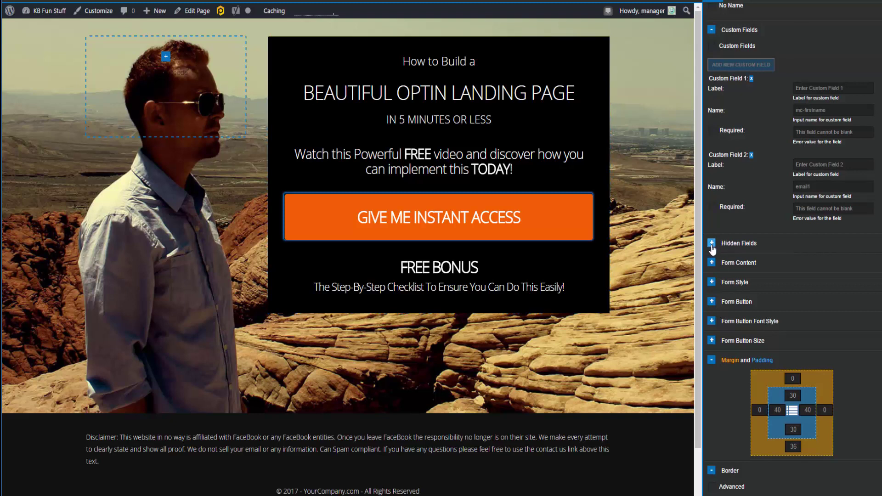
{"action": "left_click", "coordinate": [711, 262]}
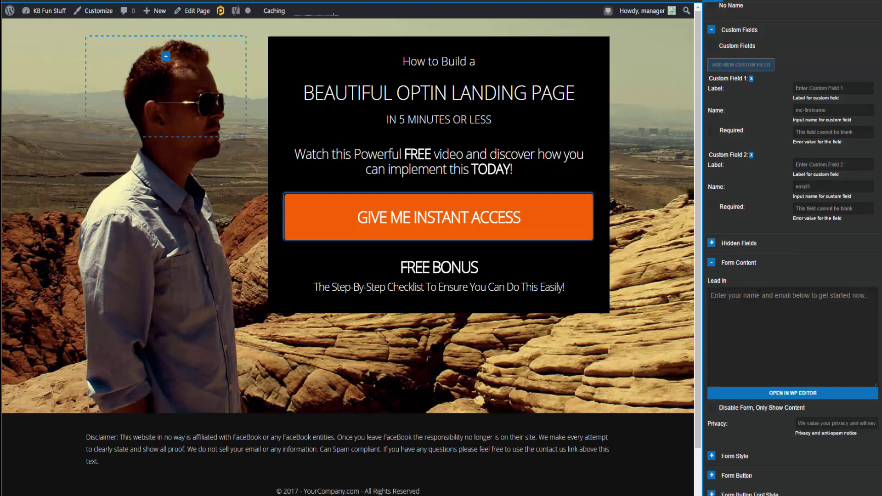
- Delete 'now' and 'below' from the lead-in text and recheck it in the popup
{"action": "left_click", "coordinate": [561, 237]}
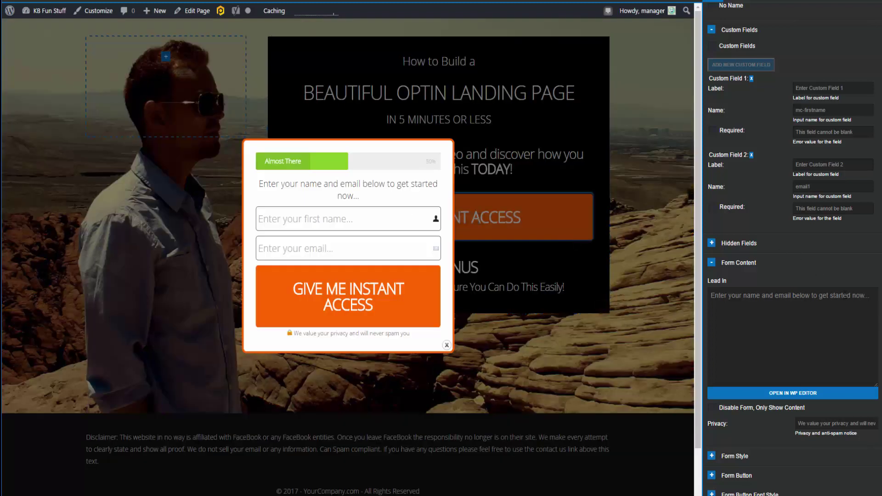
{"action": "left_click", "coordinate": [851, 294]}
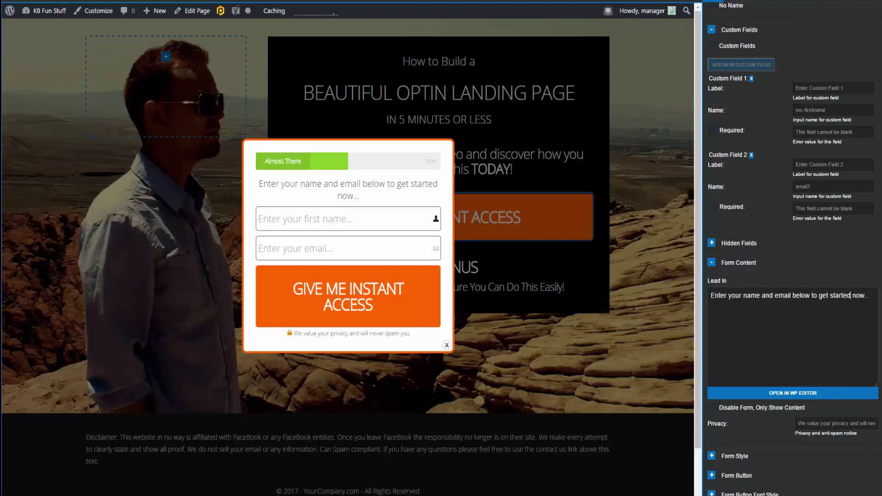
{"action": "key", "text": "Delete"}
{"action": "key", "text": "Delete"}
{"action": "double_click", "coordinate": [794, 296]}
{"action": "key", "text": "Delete"}
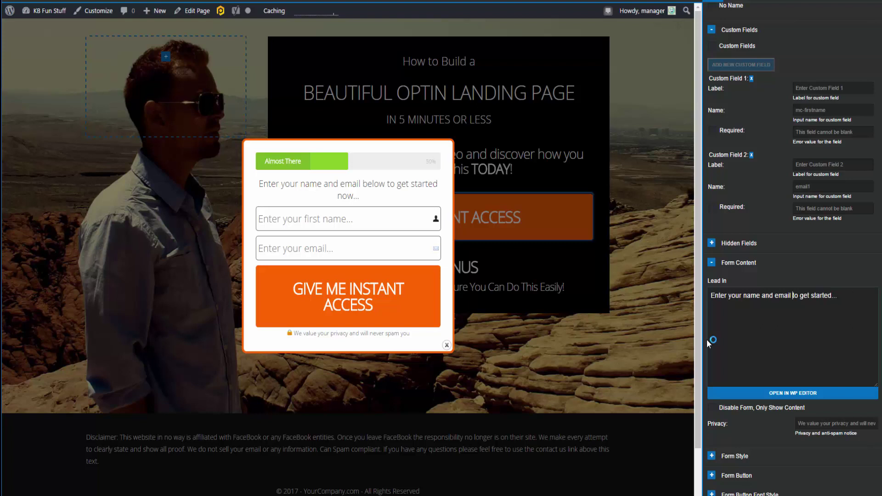
{"action": "left_click", "coordinate": [521, 291]}
{"action": "left_click", "coordinate": [534, 230]}
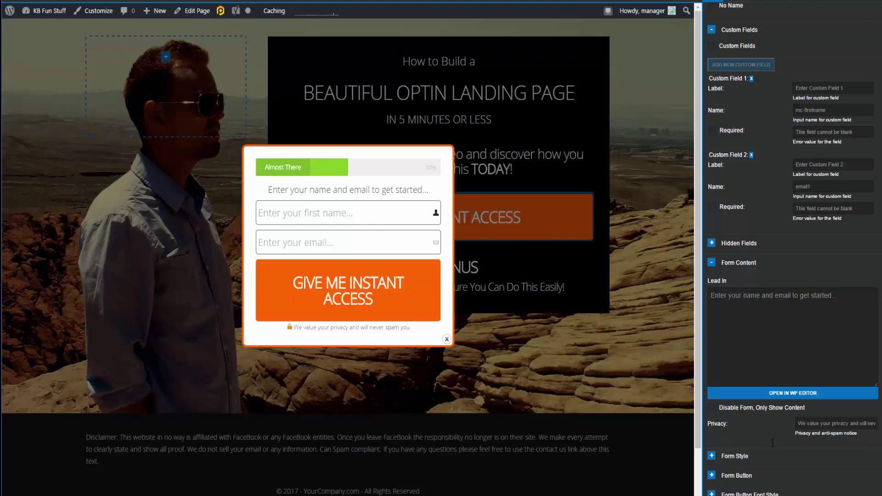
{"action": "scroll", "coordinate": [788, 386], "scroll_direction": "down", "scroll_amount": 2}
{"action": "scroll", "coordinate": [788, 387], "scroll_direction": "down", "scroll_amount": 2}
- Reduce the form button's text size from 32px to 26px
{"action": "left_click", "coordinate": [712, 303]}
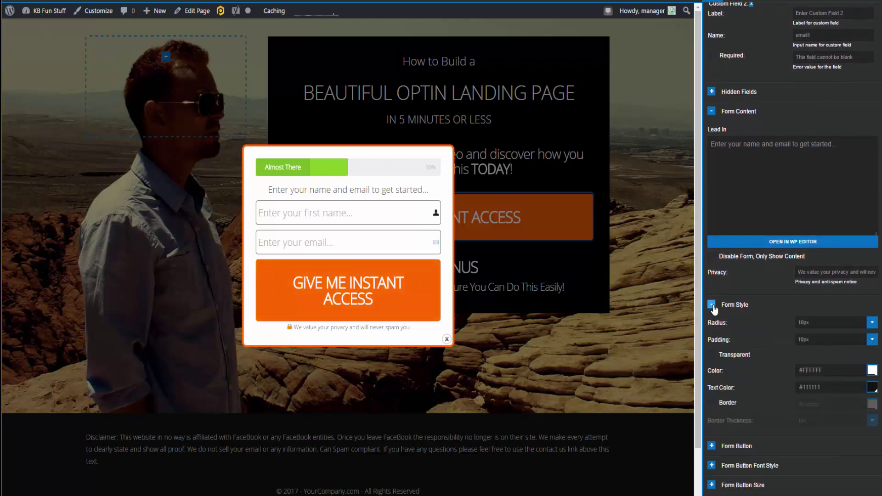
{"action": "scroll", "coordinate": [716, 317], "scroll_direction": "down", "scroll_amount": 2}
{"action": "left_click", "coordinate": [712, 373]}
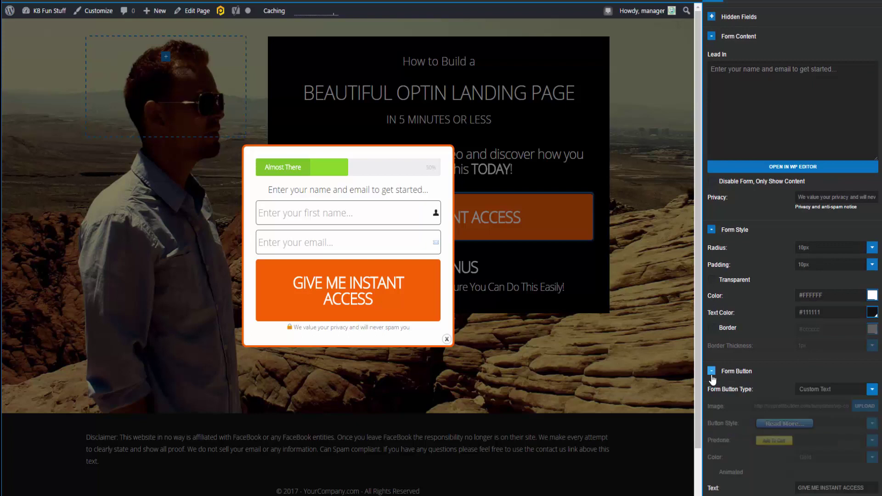
{"action": "scroll", "coordinate": [717, 380], "scroll_direction": "down", "scroll_amount": 1}
{"action": "scroll", "coordinate": [758, 366], "scroll_direction": "down", "scroll_amount": 3}
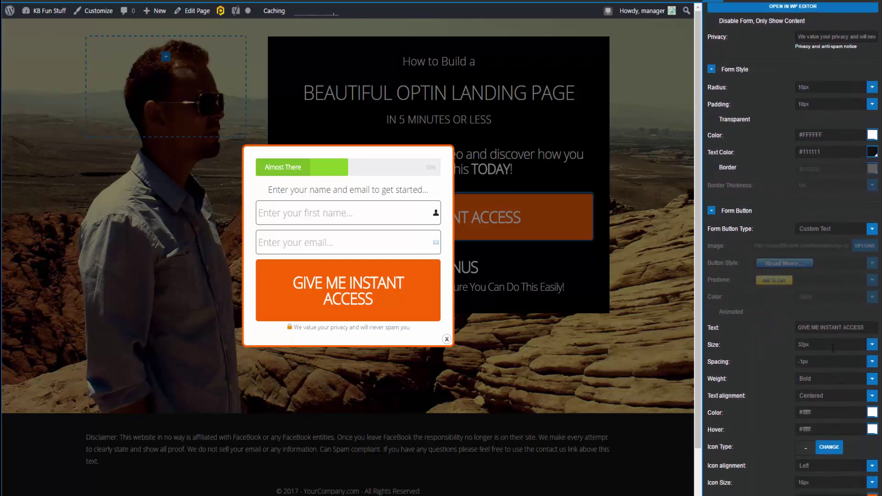
{"action": "left_click", "coordinate": [871, 344]}
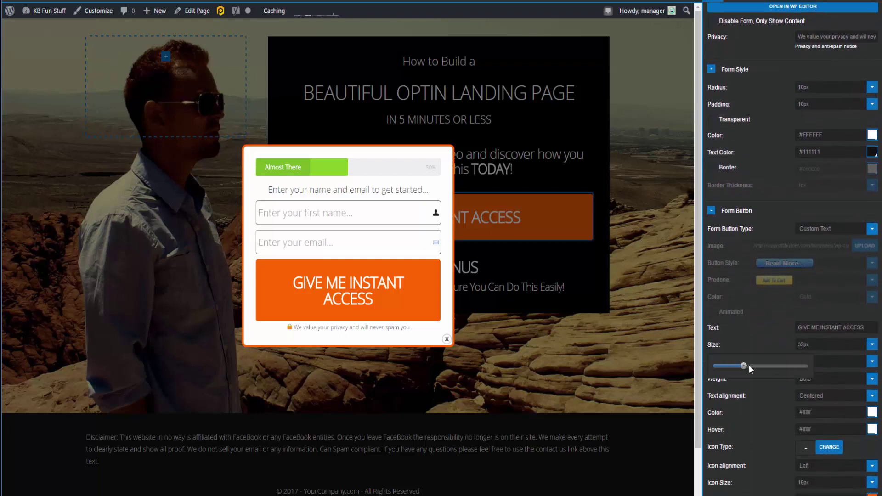
{"action": "left_click_drag", "start_coordinate": [746, 368], "coordinate": [740, 368]}
{"action": "scroll", "coordinate": [769, 414], "scroll_direction": "down", "scroll_amount": 2}
- Try a dark blue button background and set the hover colour to blue rgb(7,57,158)
{"action": "left_click", "coordinate": [871, 420]}
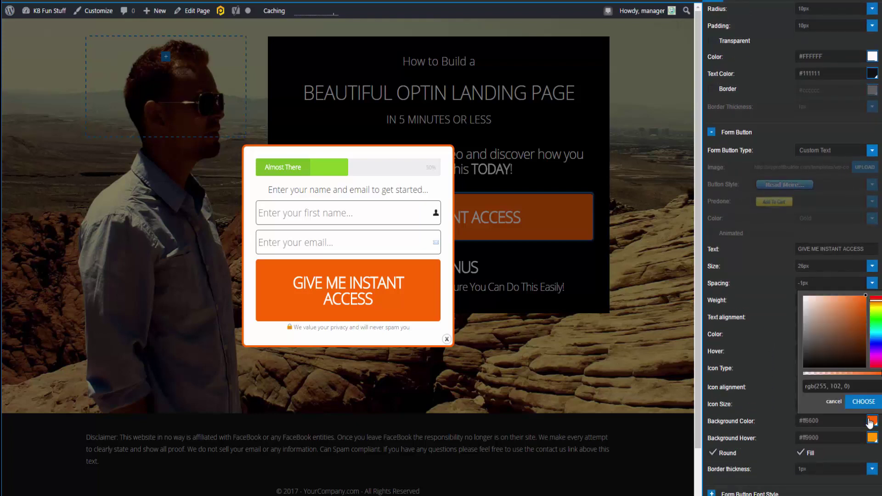
{"action": "left_click", "coordinate": [871, 348]}
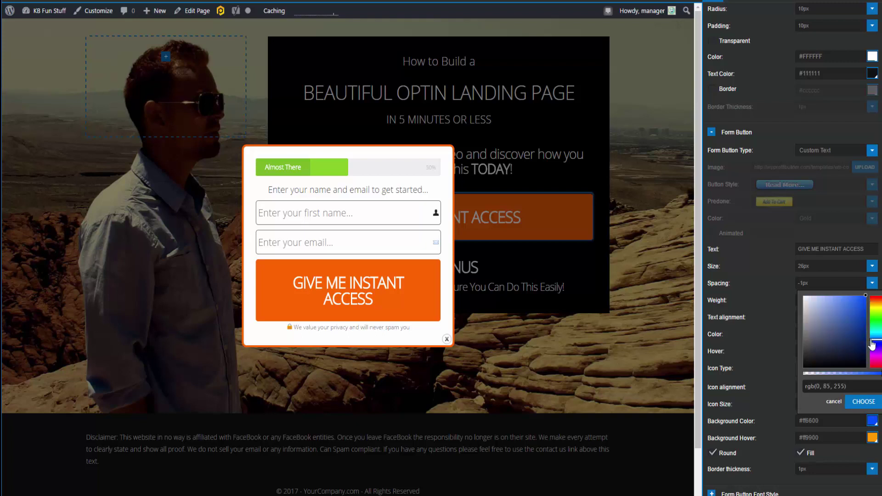
{"action": "left_click", "coordinate": [862, 341]}
{"action": "left_click", "coordinate": [872, 439]}
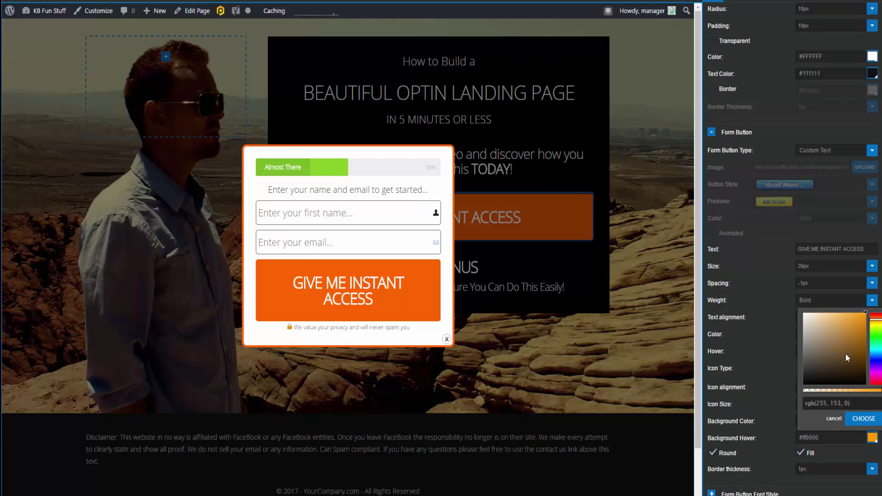
{"action": "left_click", "coordinate": [878, 357]}
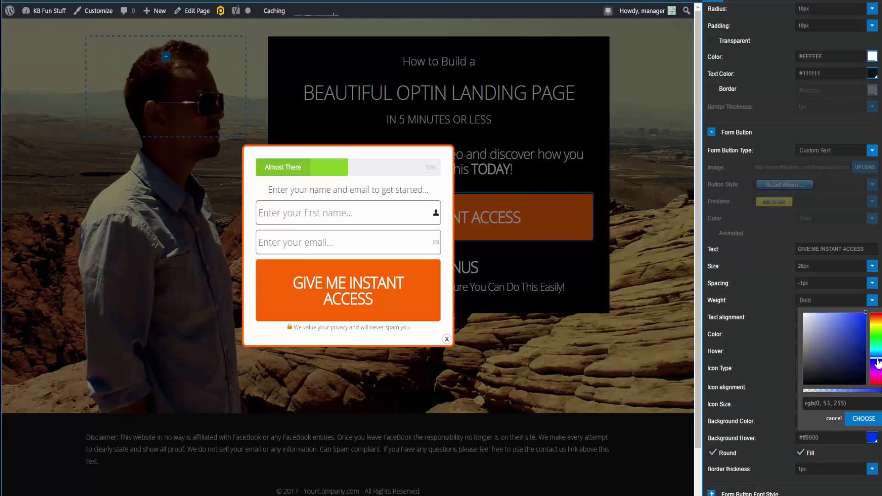
{"action": "left_click", "coordinate": [879, 360]}
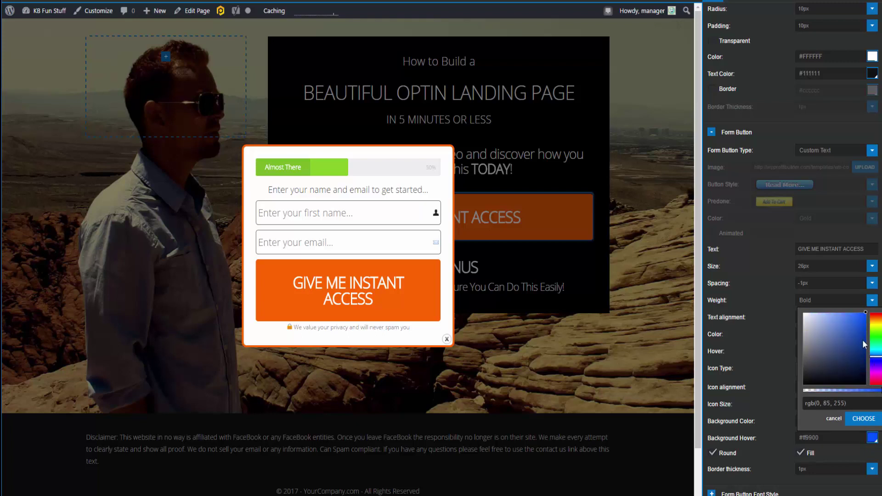
{"action": "left_click", "coordinate": [863, 340]}
{"action": "left_click", "coordinate": [864, 418]}
{"action": "scroll", "coordinate": [778, 414], "scroll_direction": "down", "scroll_amount": 3}
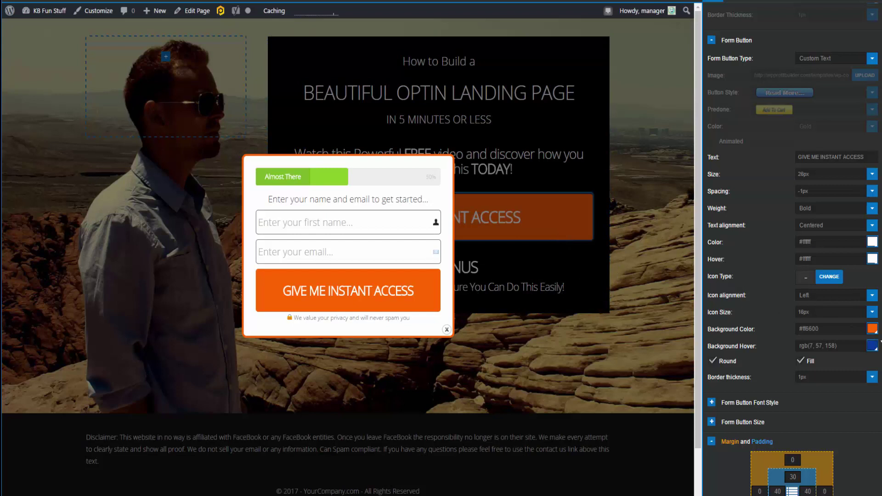
- Give the button a dark navy rgb(6,20,74) background and preview the popup
{"action": "left_click", "coordinate": [873, 329]}
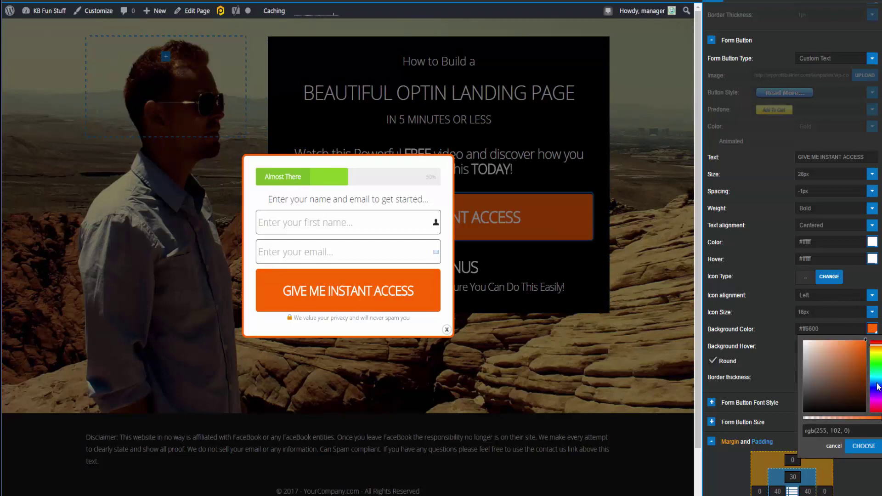
{"action": "left_click_drag", "start_coordinate": [878, 387], "coordinate": [878, 390]}
{"action": "left_click", "coordinate": [860, 391]}
{"action": "left_click", "coordinate": [856, 446]}
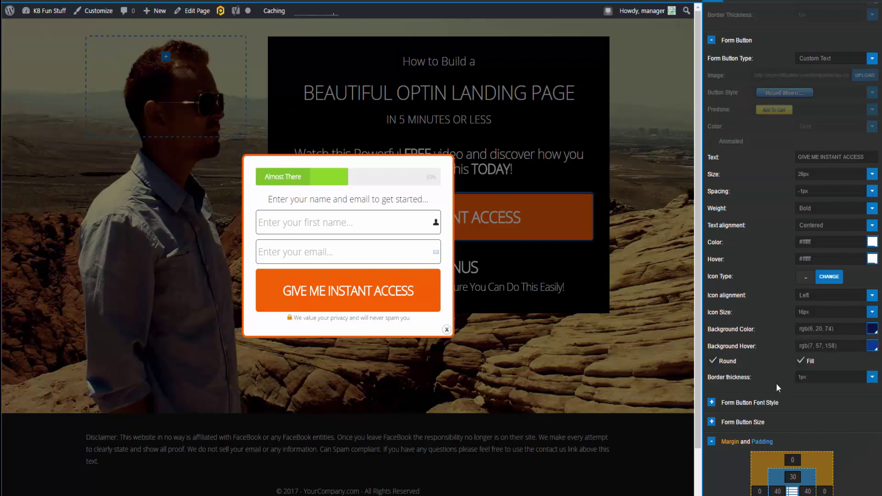
{"action": "scroll", "coordinate": [793, 345], "scroll_direction": "down", "scroll_amount": 2}
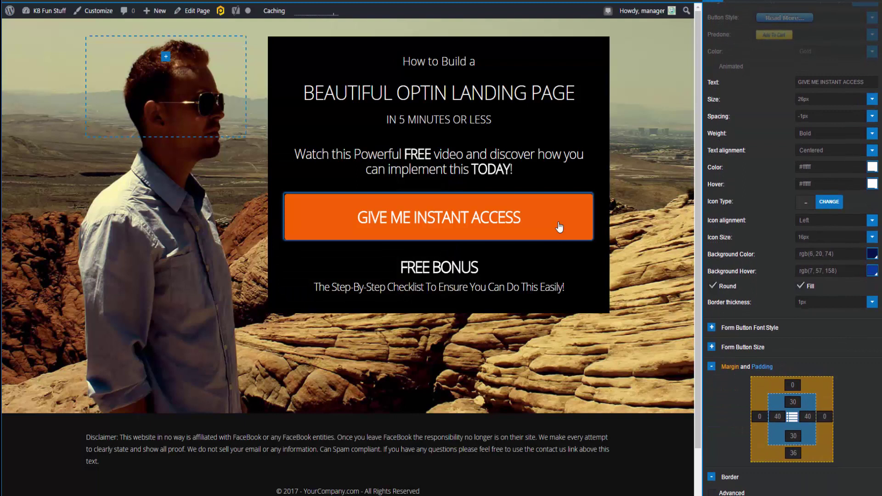
{"action": "left_click", "coordinate": [560, 227]}
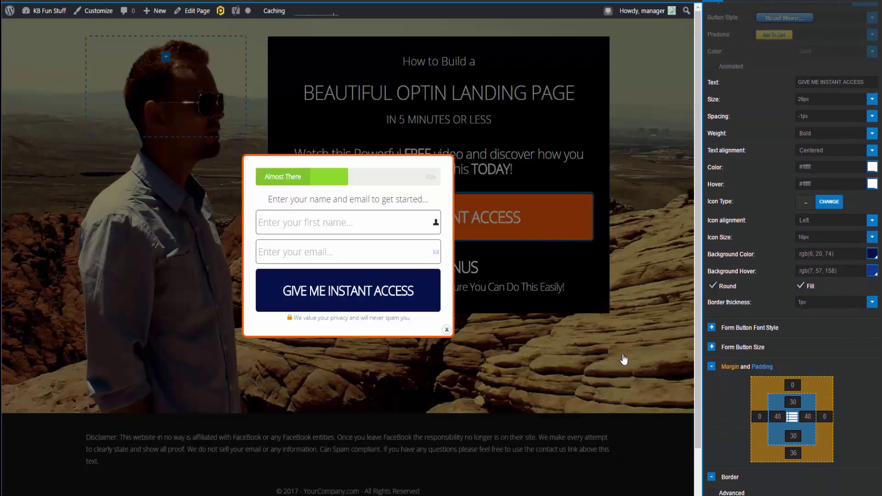
{"action": "left_click", "coordinate": [622, 359]}
{"action": "scroll", "coordinate": [622, 359], "scroll_direction": "down", "scroll_amount": 1}
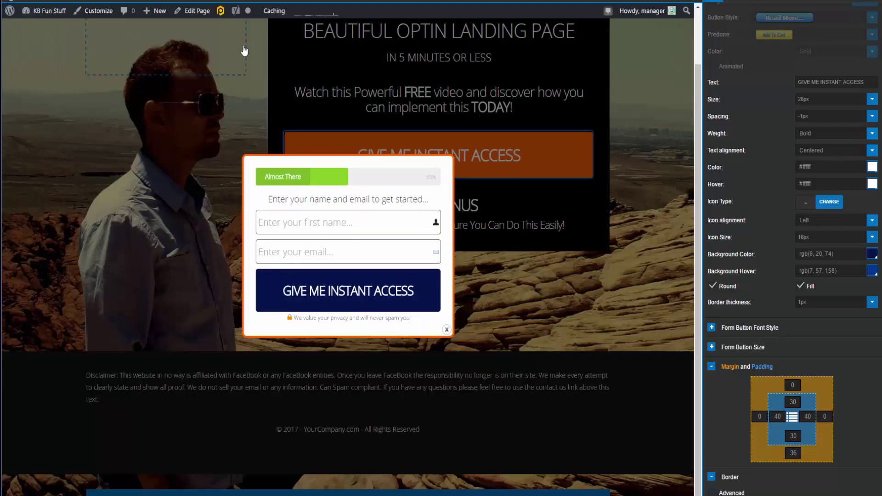
- Leave the ProfitBuilder editor for the WordPress Edit Page screen of the optin page
{"action": "left_click", "coordinate": [189, 10]}
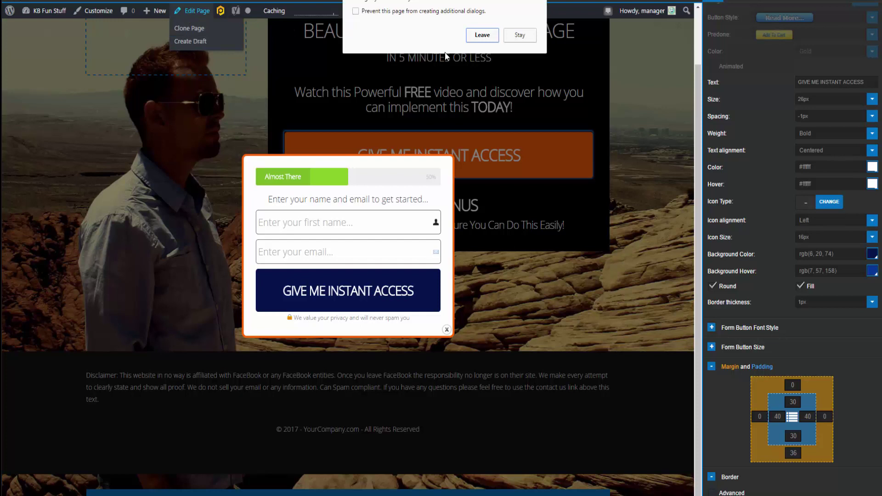
{"action": "left_click", "coordinate": [476, 36]}
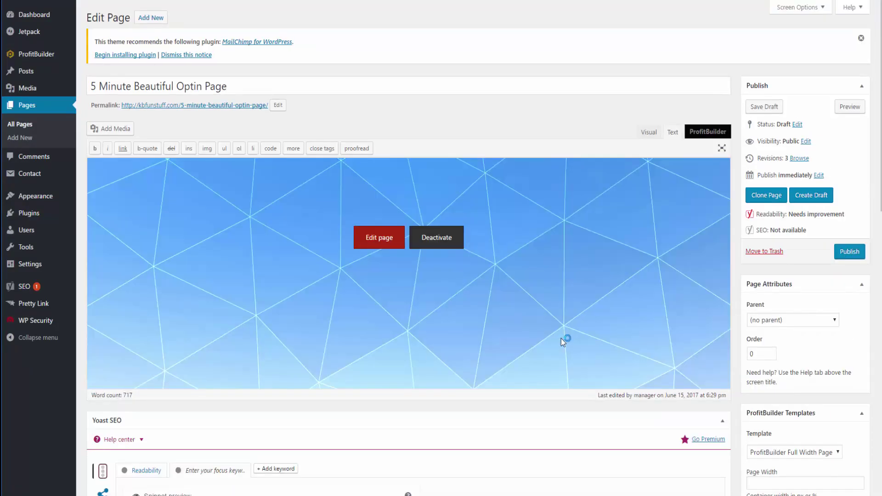
{"action": "scroll", "coordinate": [551, 338], "scroll_direction": "down", "scroll_amount": 5}
{"action": "left_click", "coordinate": [782, 269]}
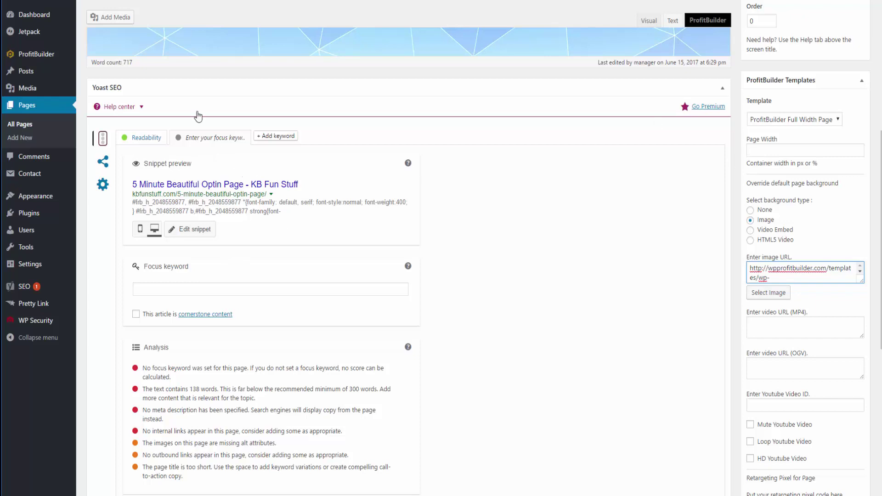
{"action": "scroll", "coordinate": [197, 116], "scroll_direction": "up", "scroll_amount": 5}
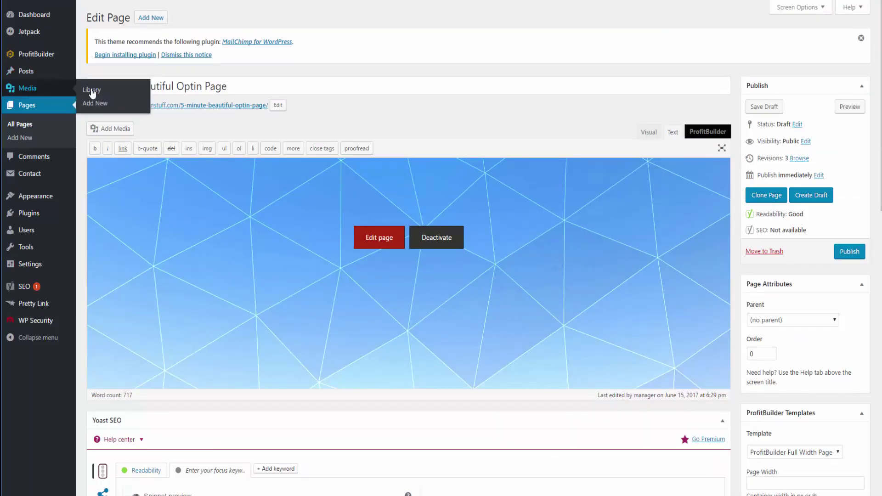
- Select the laptop.jpg image's full web address in the Media Library for copying
{"action": "left_click", "coordinate": [92, 91]}
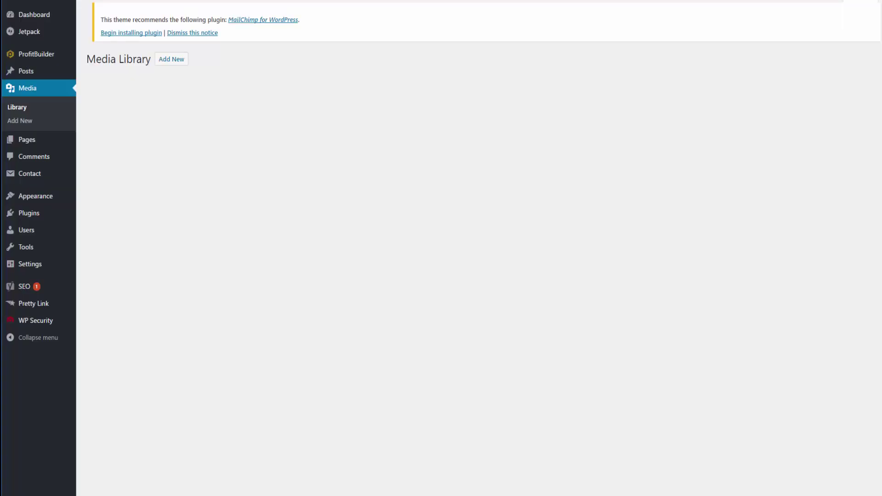
{"action": "left_click", "coordinate": [128, 149]}
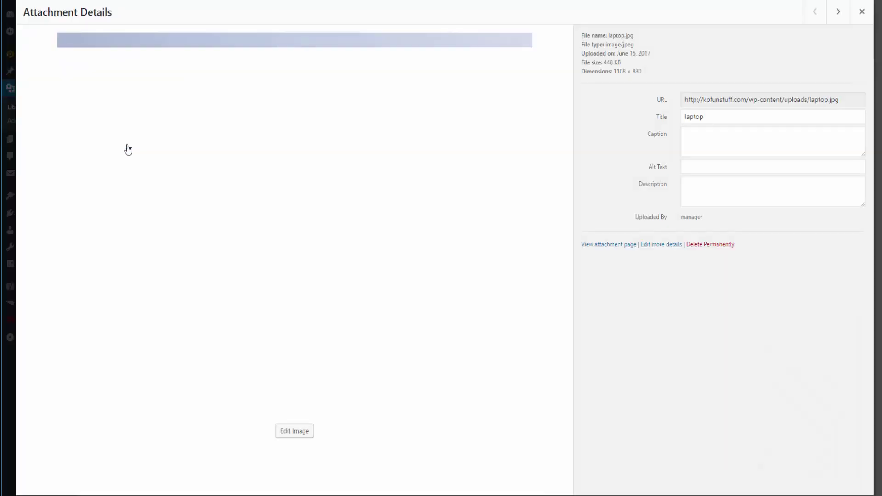
{"action": "left_click", "coordinate": [786, 103]}
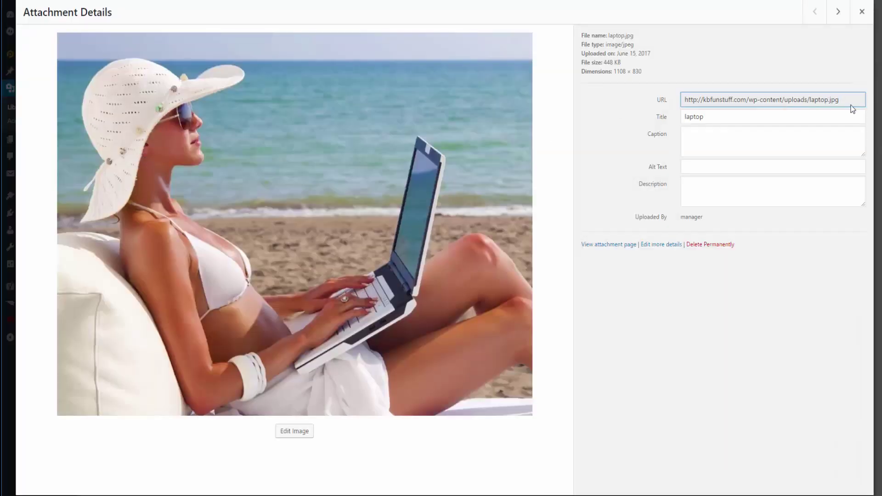
{"action": "left_click_drag", "start_coordinate": [853, 104], "coordinate": [686, 102]}
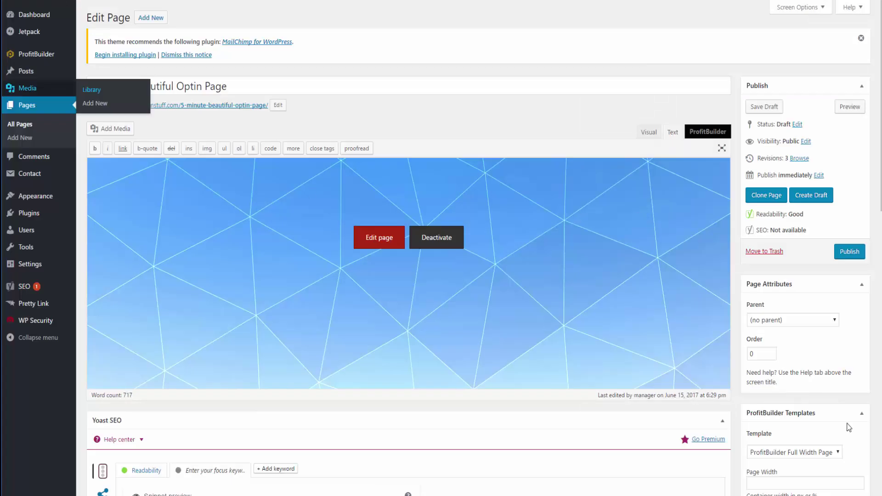
{"action": "scroll", "coordinate": [846, 434], "scroll_direction": "down", "scroll_amount": 3}
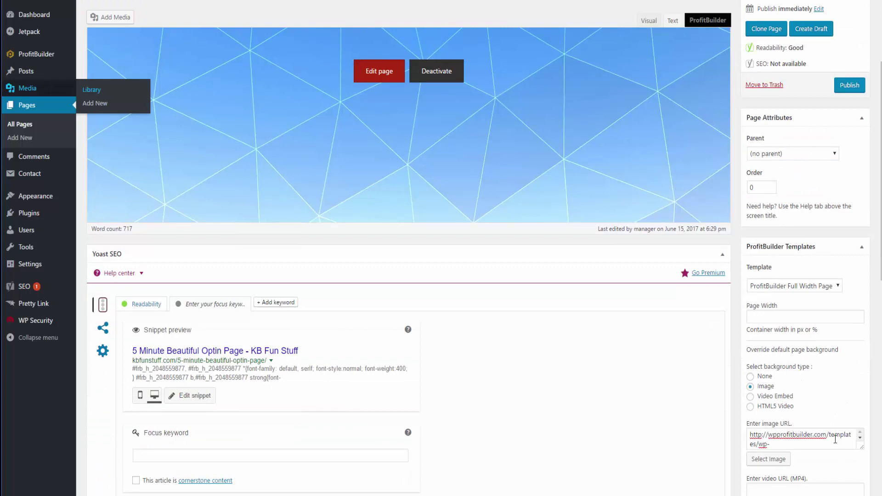
- Replace the old background image address with the pasted laptop.jpg URL and publish the page
{"action": "left_click", "coordinate": [832, 444]}
{"action": "key", "text": "ctrl+a"}
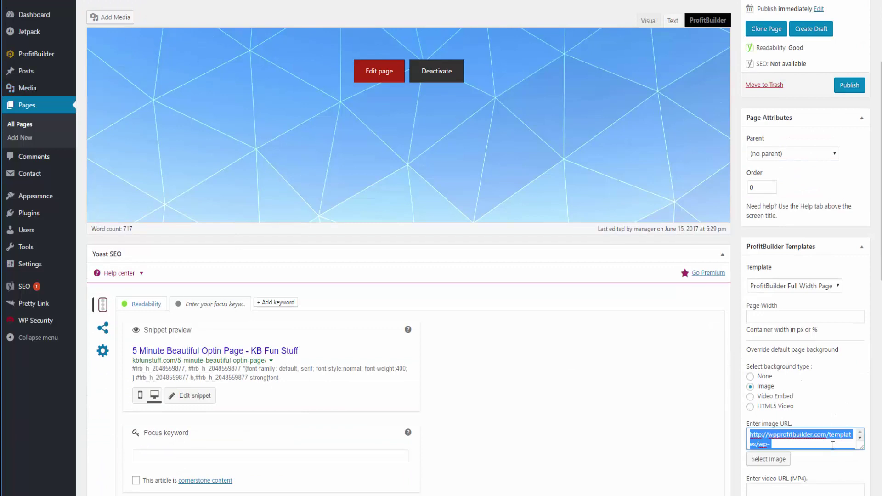
{"action": "key", "text": "BackSpace"}
{"action": "right_click", "coordinate": [832, 444]}
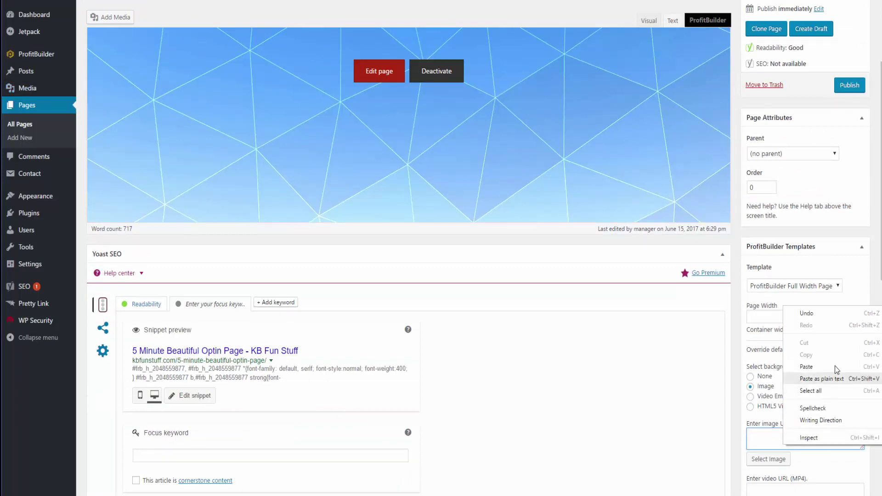
{"action": "left_click", "coordinate": [806, 367]}
{"action": "scroll", "coordinate": [834, 365], "scroll_direction": "down", "scroll_amount": 6}
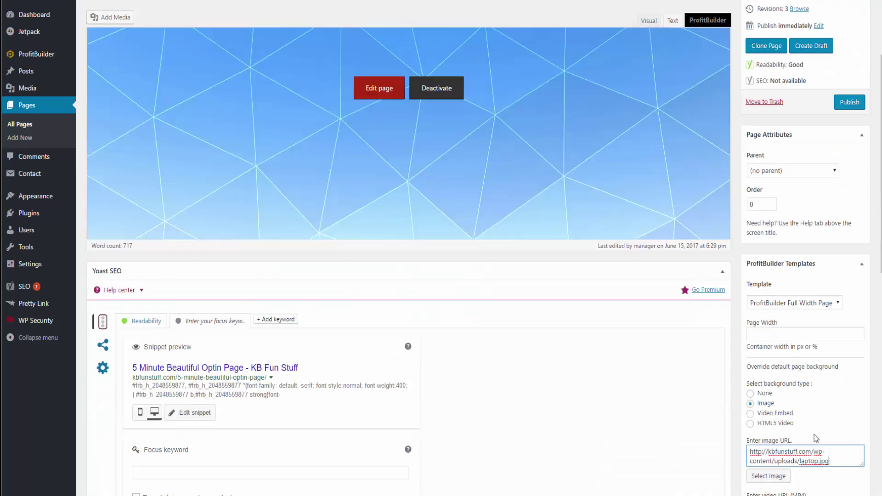
{"action": "scroll", "coordinate": [813, 435], "scroll_direction": "up", "scroll_amount": 9}
{"action": "scroll", "coordinate": [814, 435], "scroll_direction": "up", "scroll_amount": 1}
{"action": "left_click", "coordinate": [852, 253]}
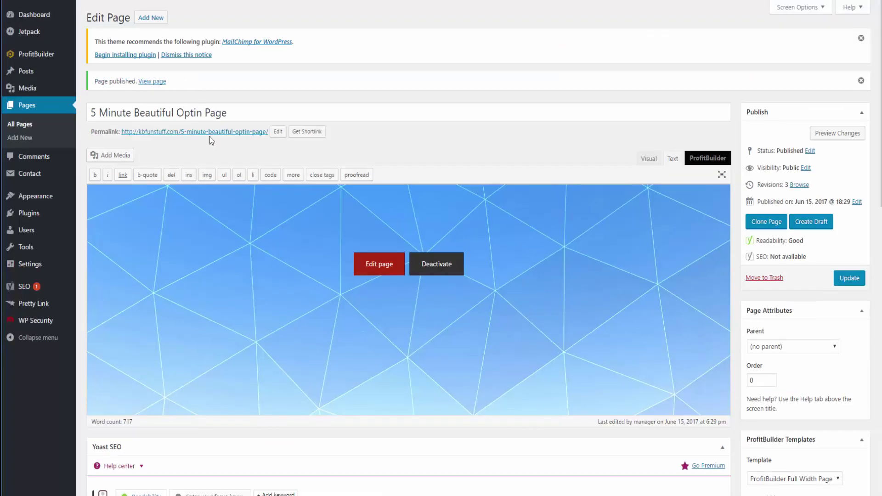
- Open the published 5 Minute Beautiful Optin Page via its live permalink
{"action": "left_click", "coordinate": [210, 132]}
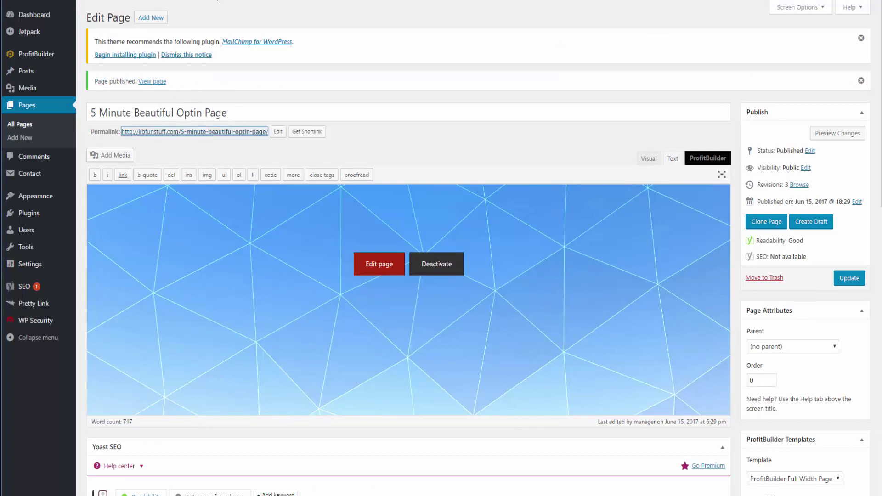